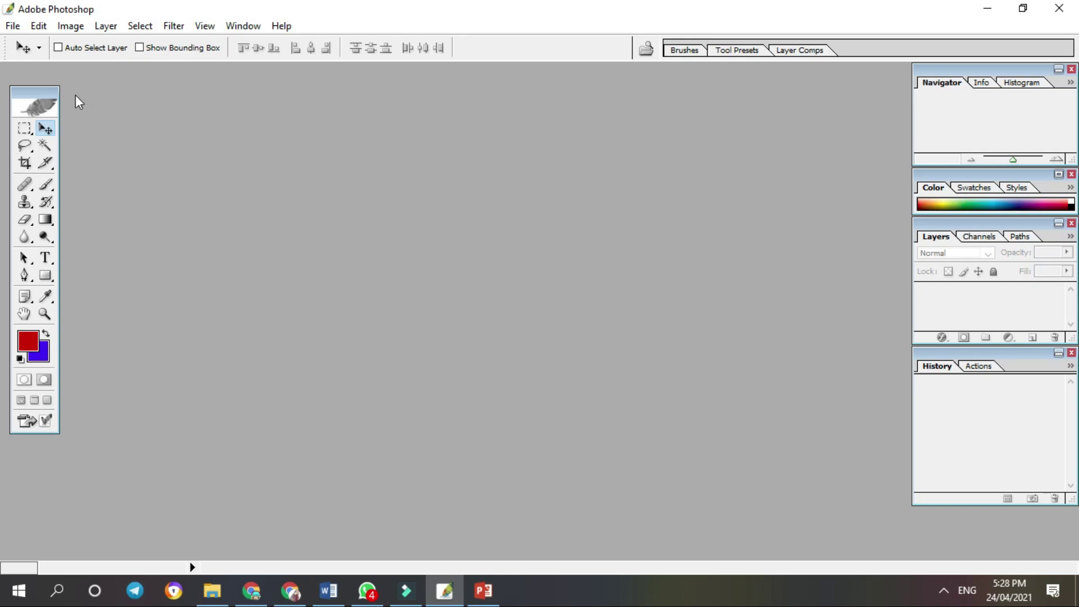
# - Move the floating toolbox closer to the window edge and examine the Rectangular Marquee tool's options and presets
pyautogui.moveTo(45, 96)
pyautogui.mouseDown()
pyautogui.moveTo(83, 84)
pyautogui.moveTo(40, 90)
pyautogui.mouseUp()
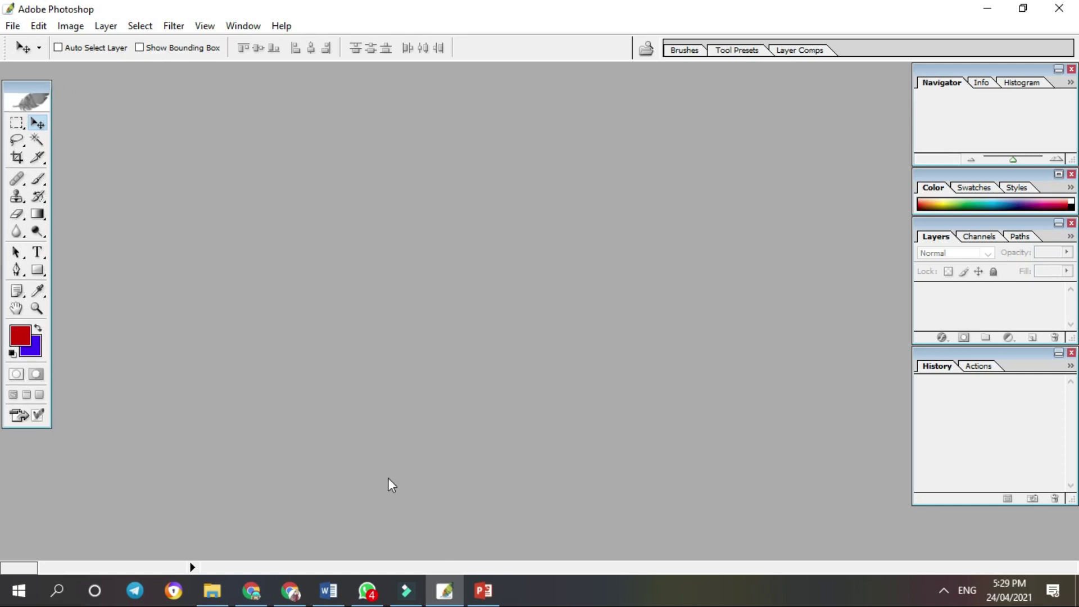
pyautogui.click(17, 123)
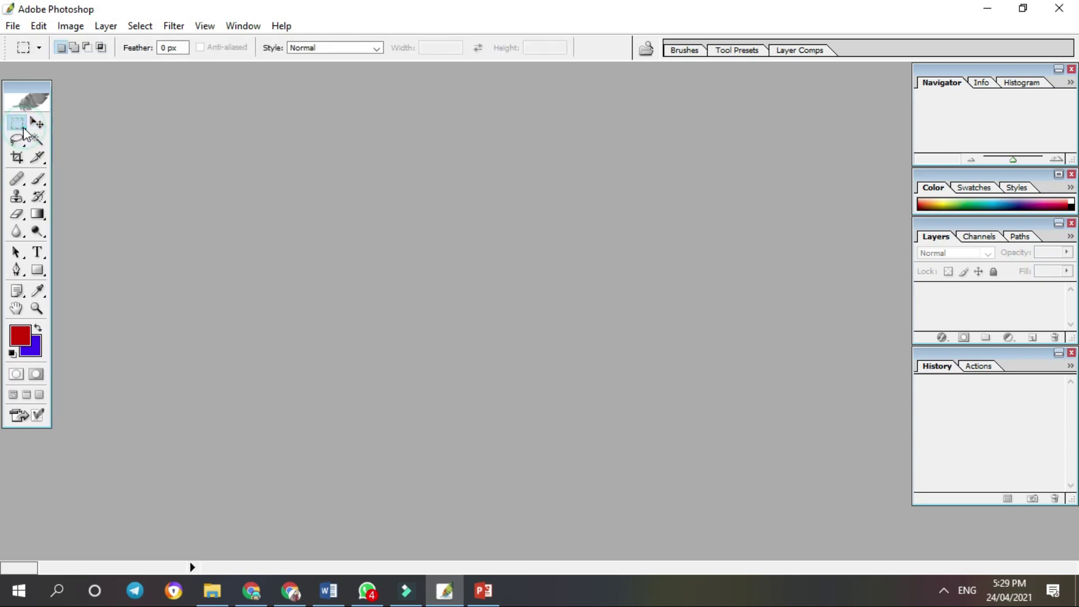
pyautogui.click(38, 48)
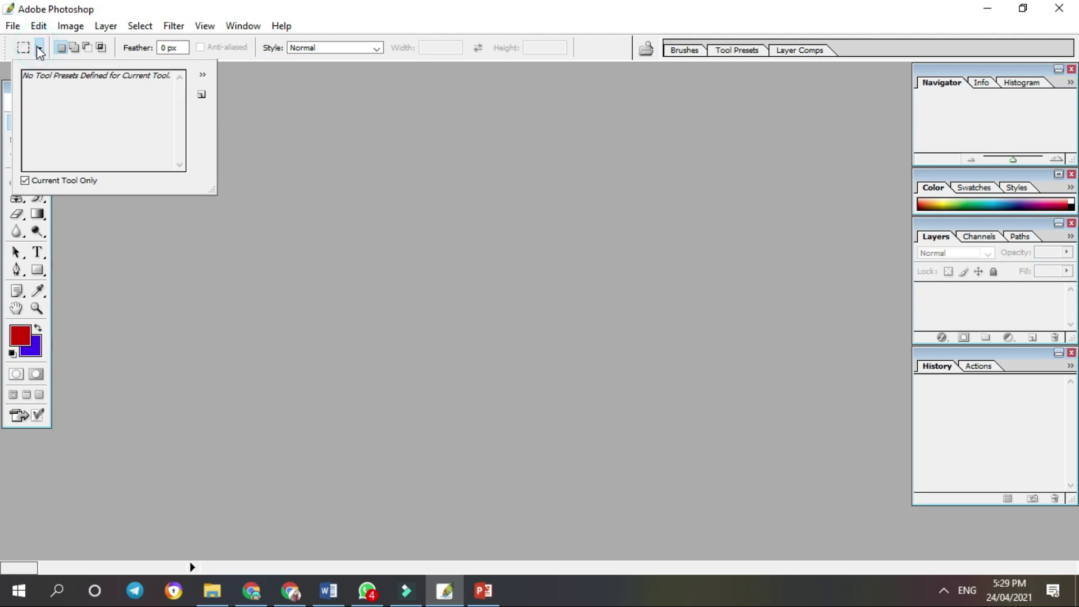
pyautogui.click(38, 50)
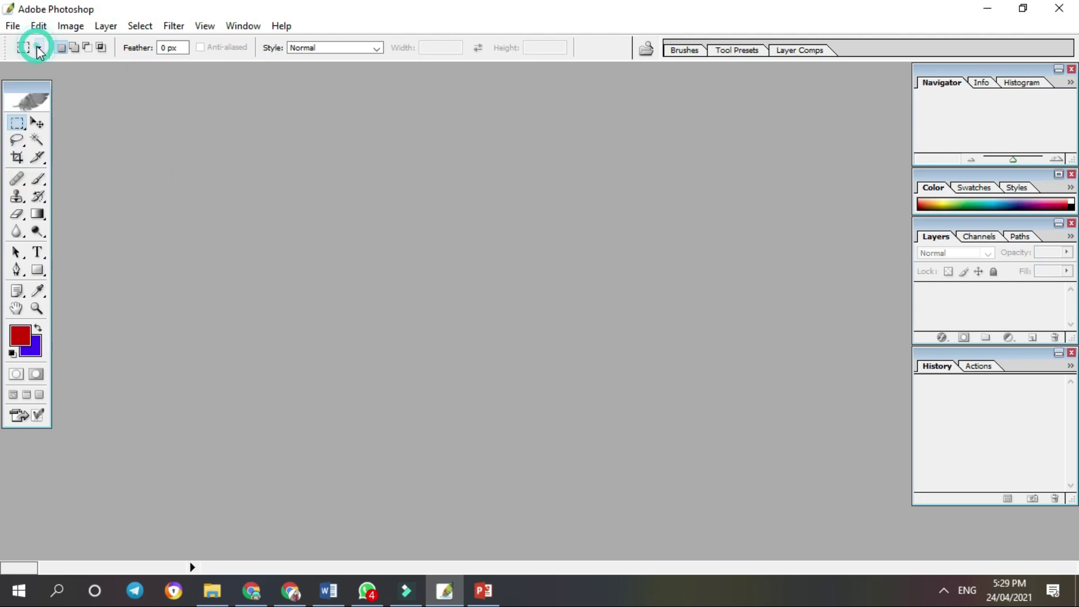
# - Examine the Magic Wand tool's options and presets and the Lasso tool's options
pyautogui.click(35, 140)
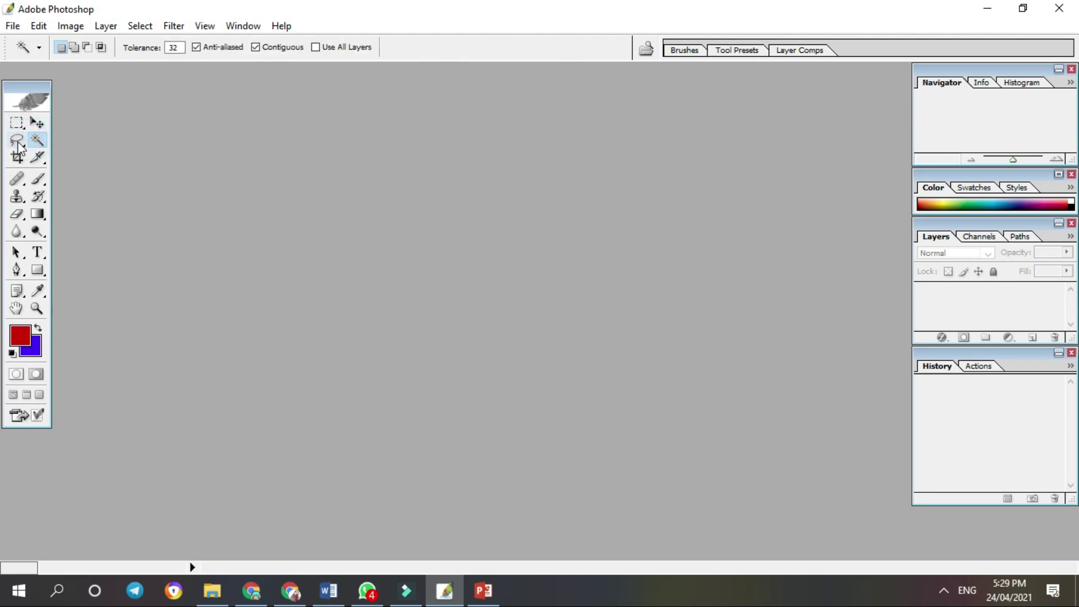
pyautogui.click(39, 47)
pyautogui.click(39, 47)
pyautogui.click(20, 143)
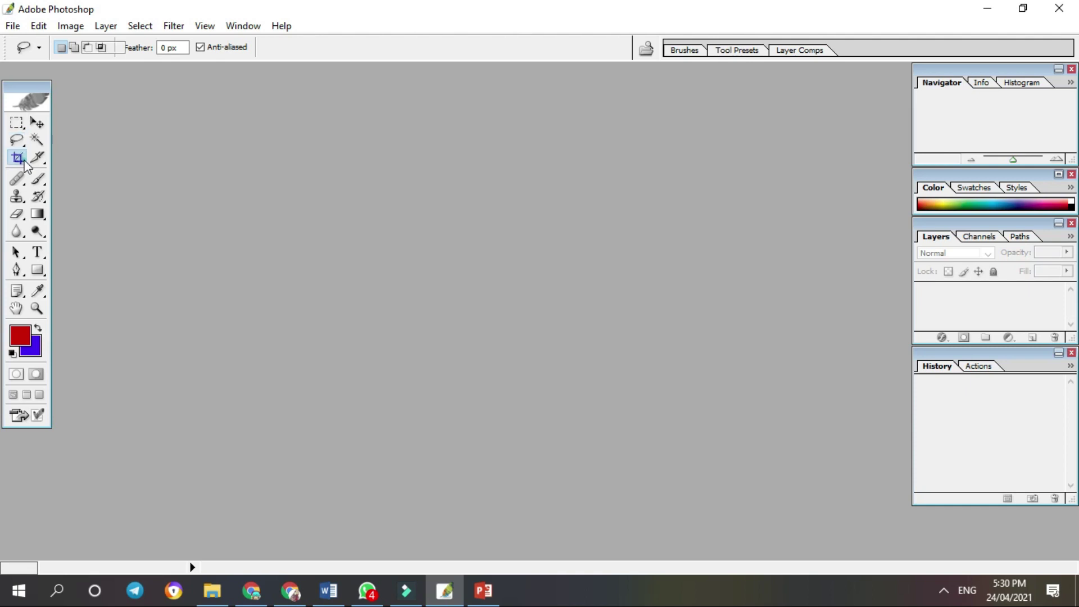
# - Examine the Crop tool's preset sizes and the variants of the Slice tool
pyautogui.click(24, 160)
pyautogui.click(41, 48)
pyautogui.click(41, 47)
pyautogui.click(41, 47)
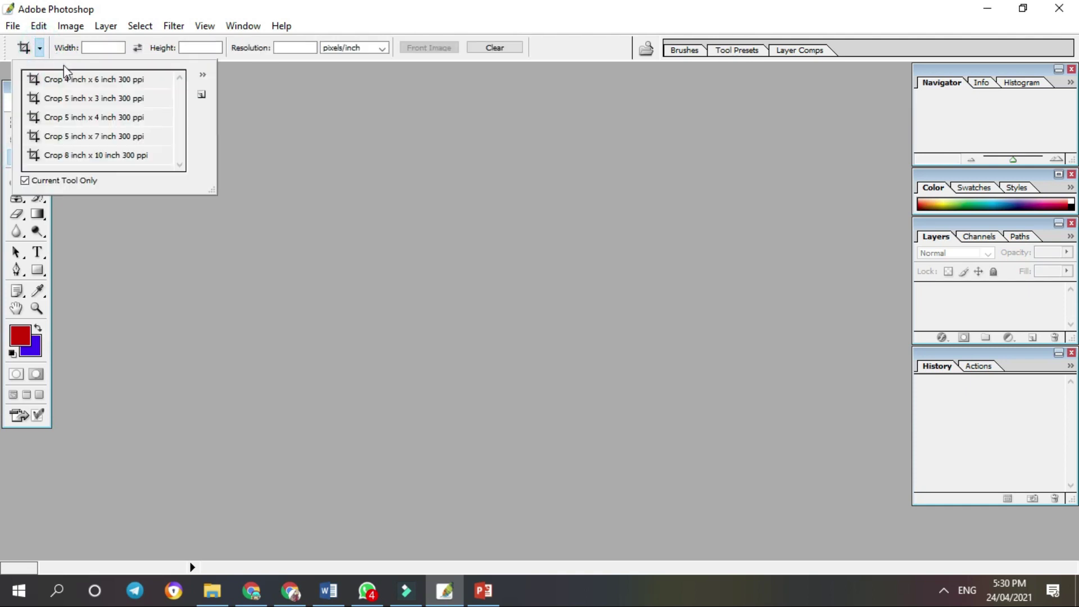
pyautogui.click(39, 48)
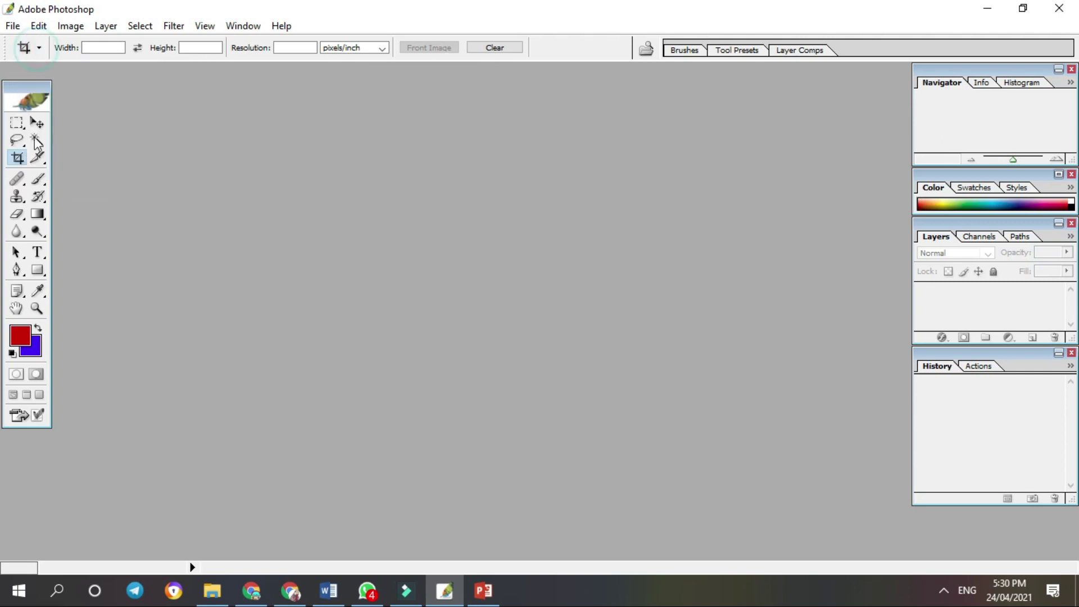
pyautogui.click(38, 158)
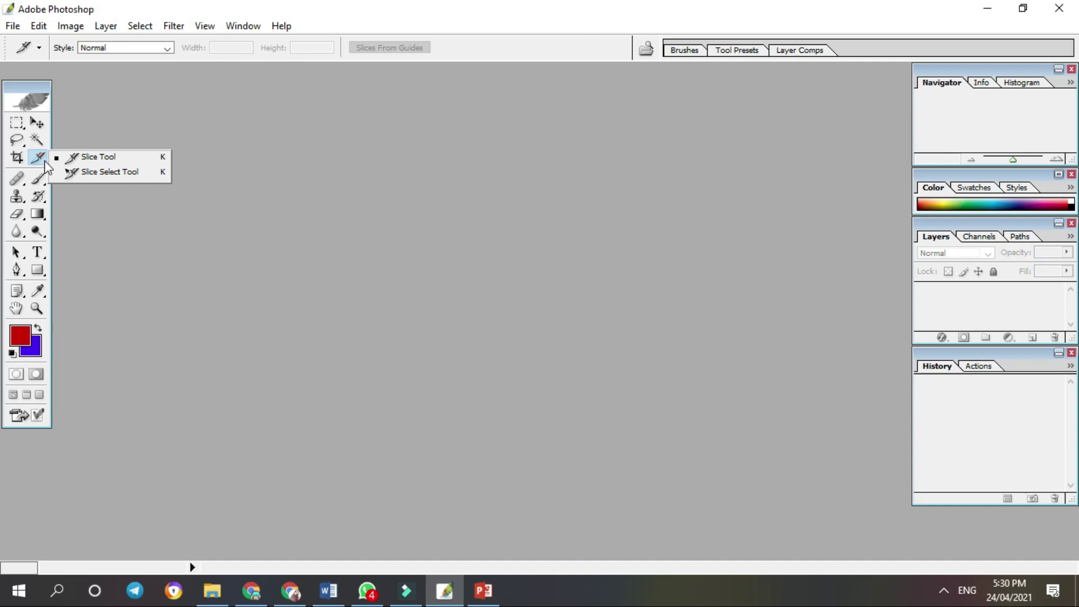
pyautogui.click(45, 161)
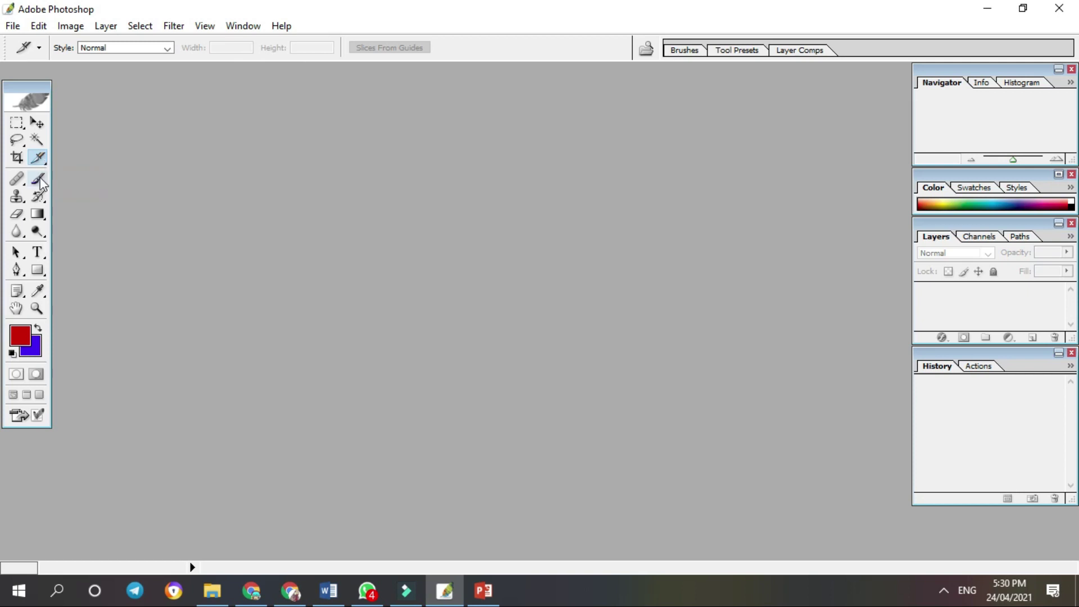
# - Examine the variants of the Brush, Healing Brush, History Brush and Clone Stamp tools
pyautogui.click(41, 181)
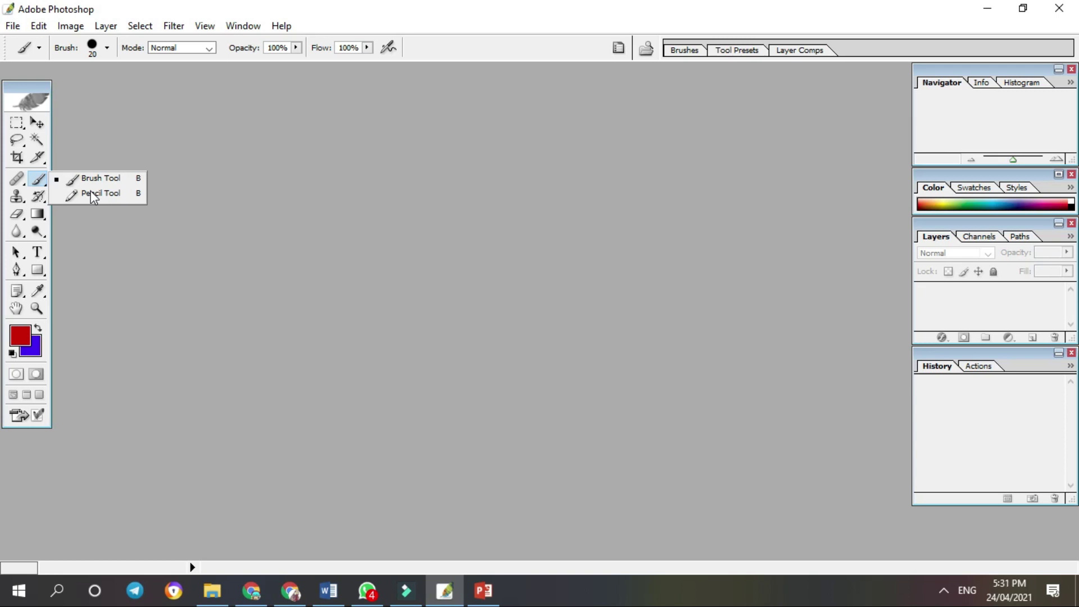
pyautogui.click(18, 180)
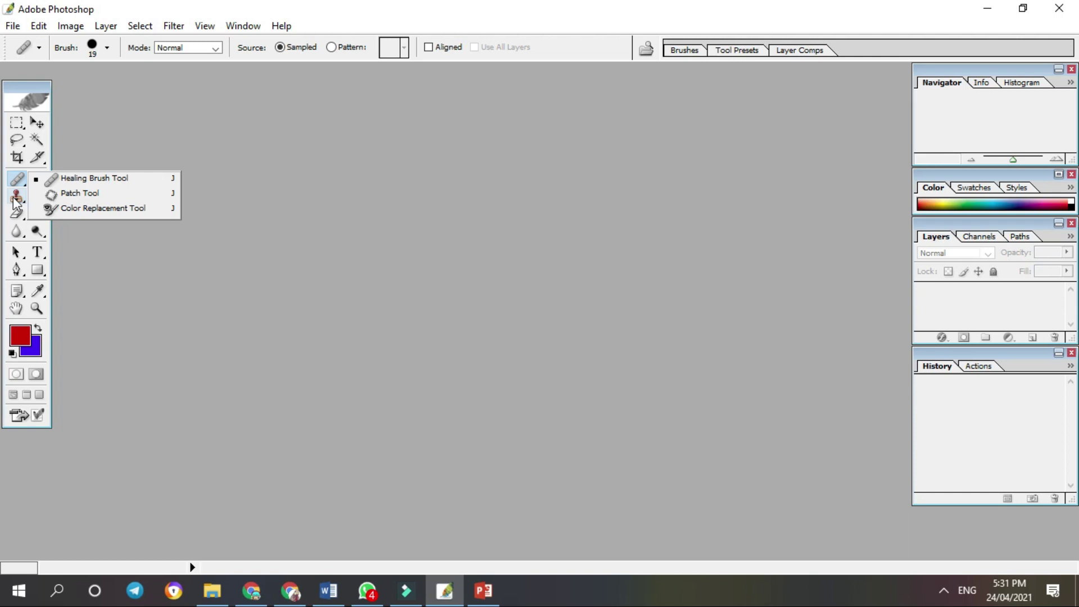
pyautogui.click(97, 261)
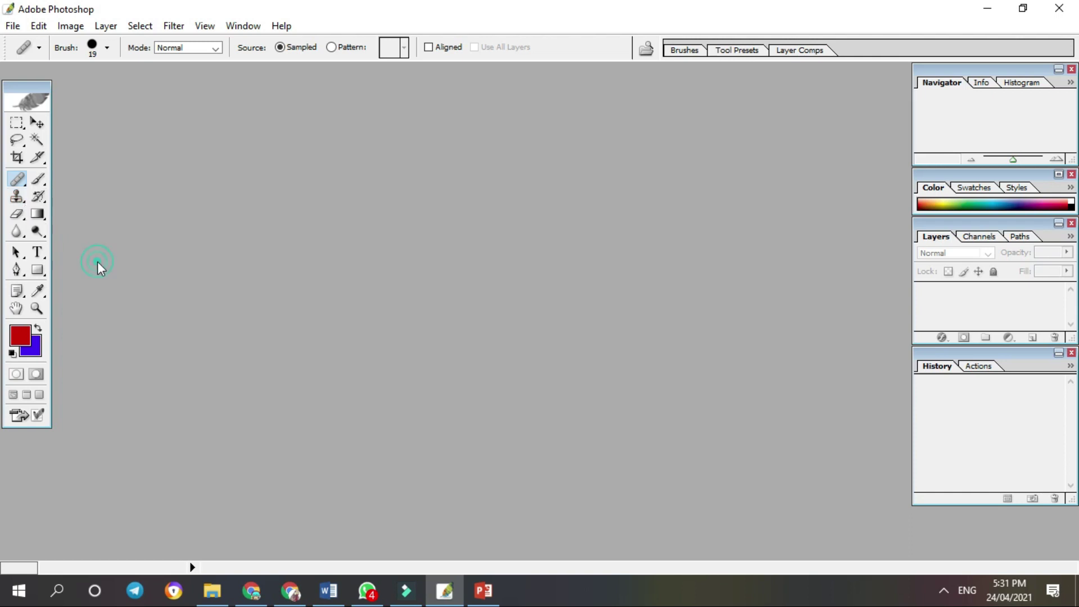
pyautogui.click(46, 200)
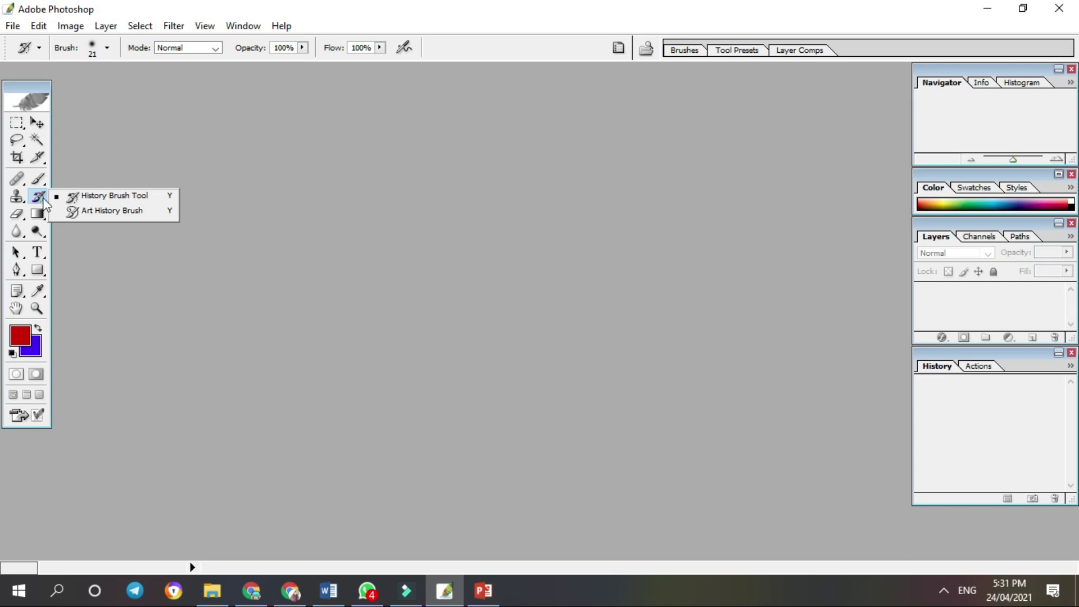
pyautogui.click(20, 198)
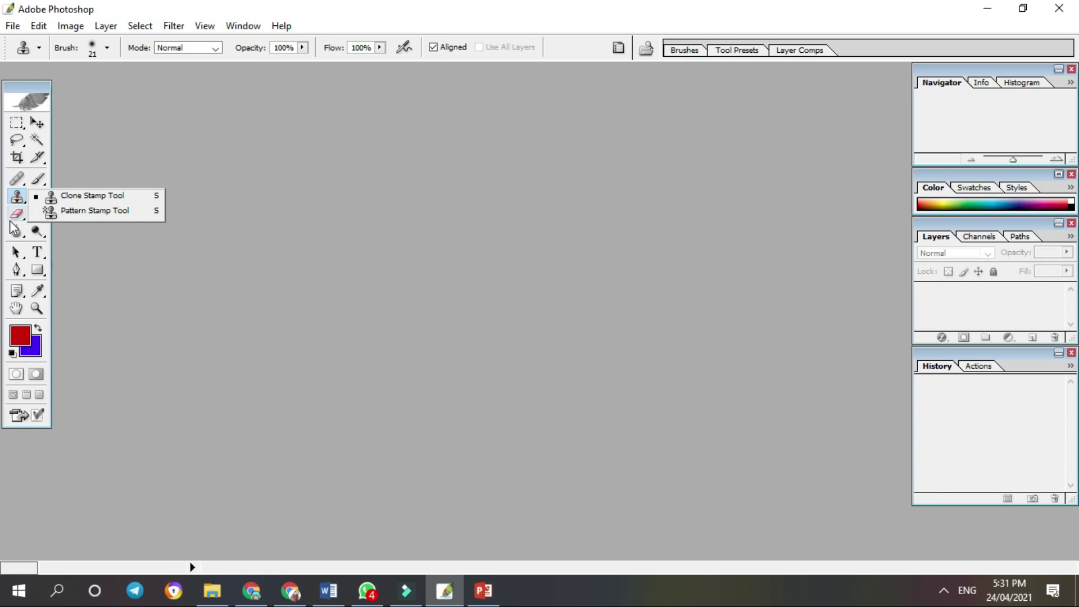
# - Examine the variants of the Eraser, Gradient and Blur tools and the Dodge tool's options
pyautogui.click(17, 218)
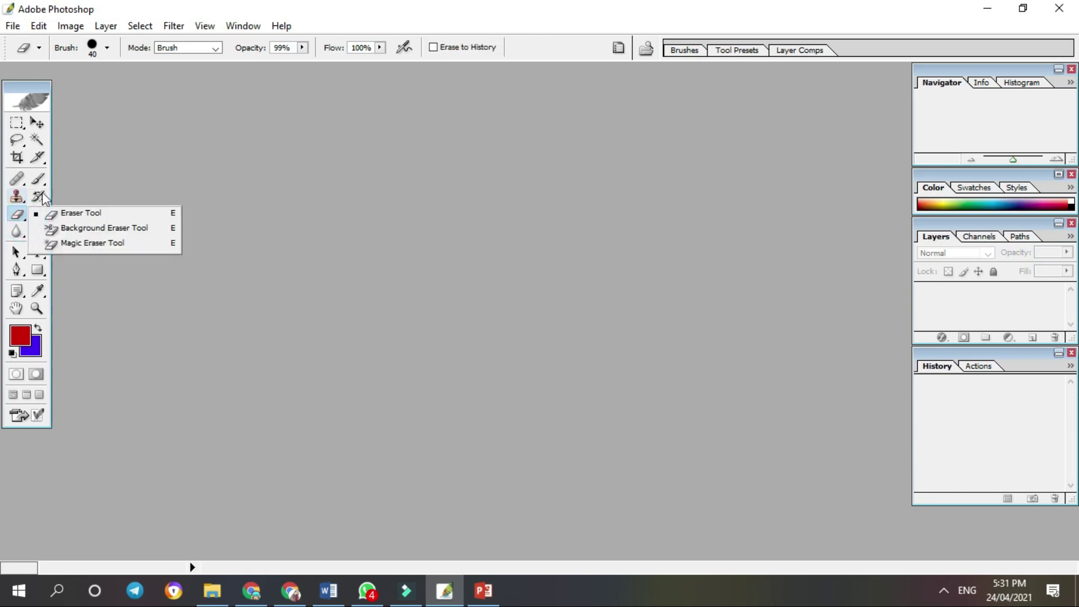
pyautogui.click(95, 177)
pyautogui.click(37, 214)
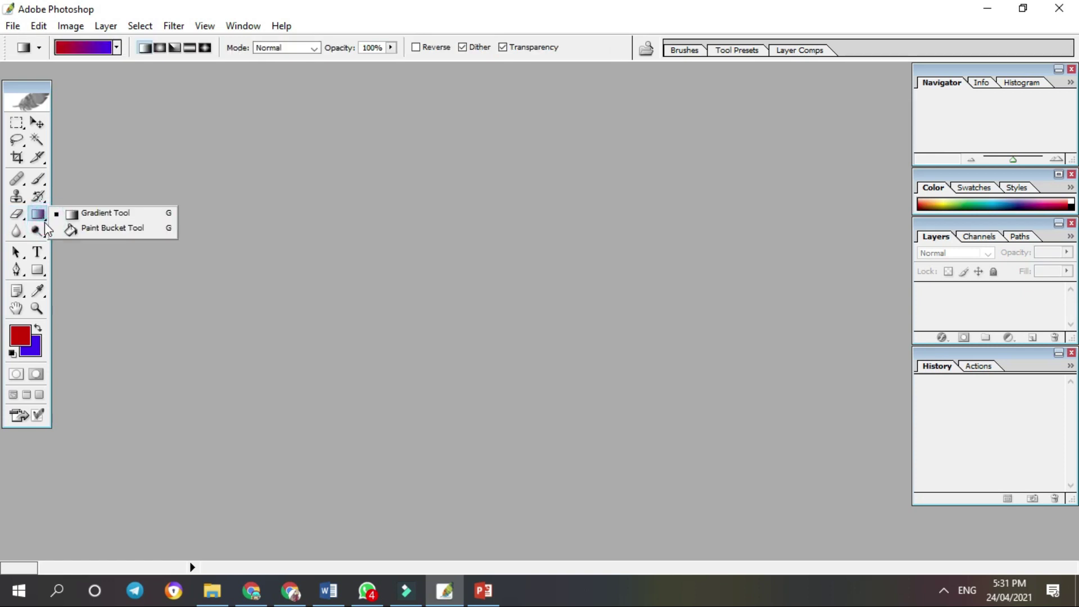
pyautogui.click(25, 237)
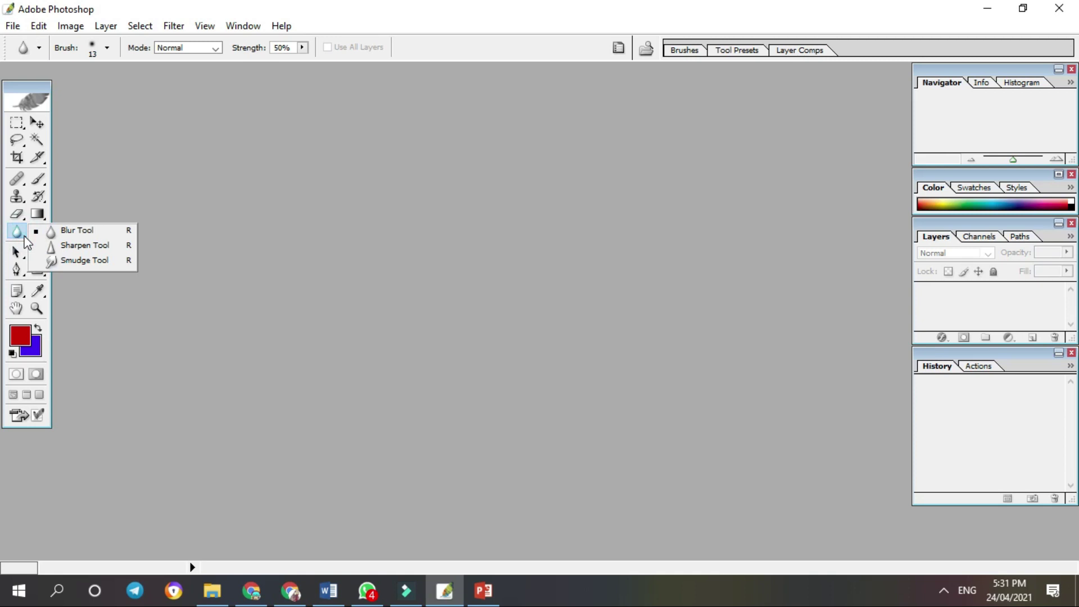
pyautogui.click(36, 231)
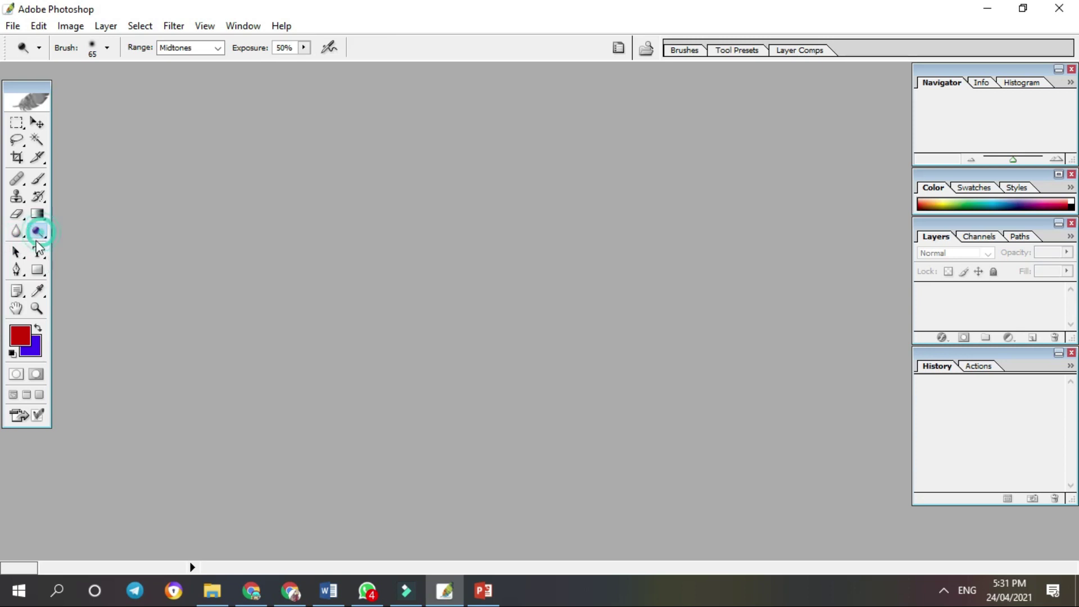
# - Examine the path selection tool's options and the variants of the Type, Pen and shape tools
pyautogui.click(24, 255)
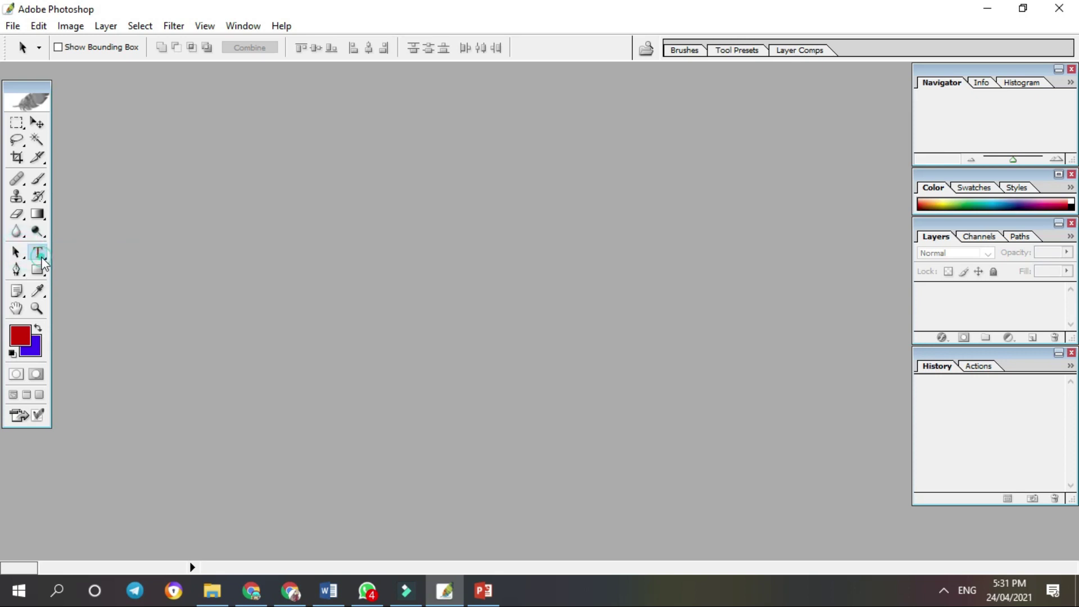
pyautogui.click(41, 256)
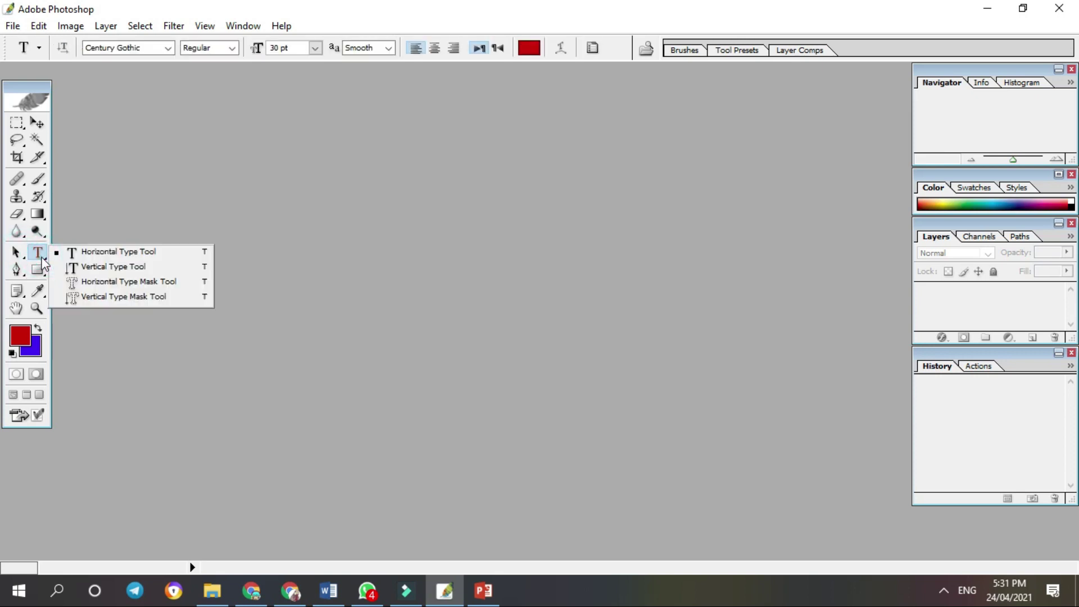
pyautogui.click(22, 272)
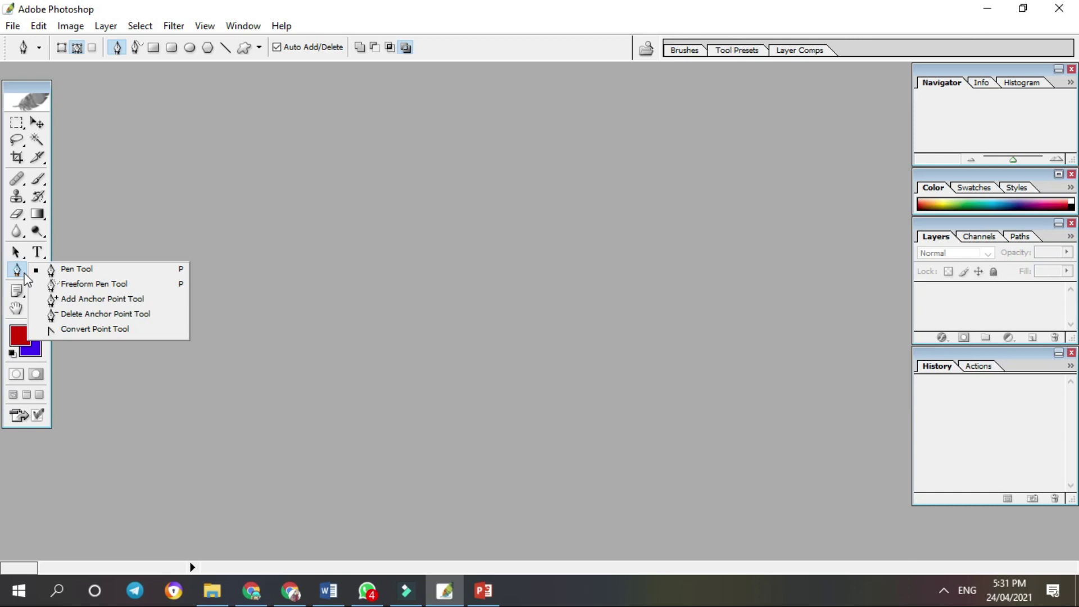
pyautogui.click(37, 272)
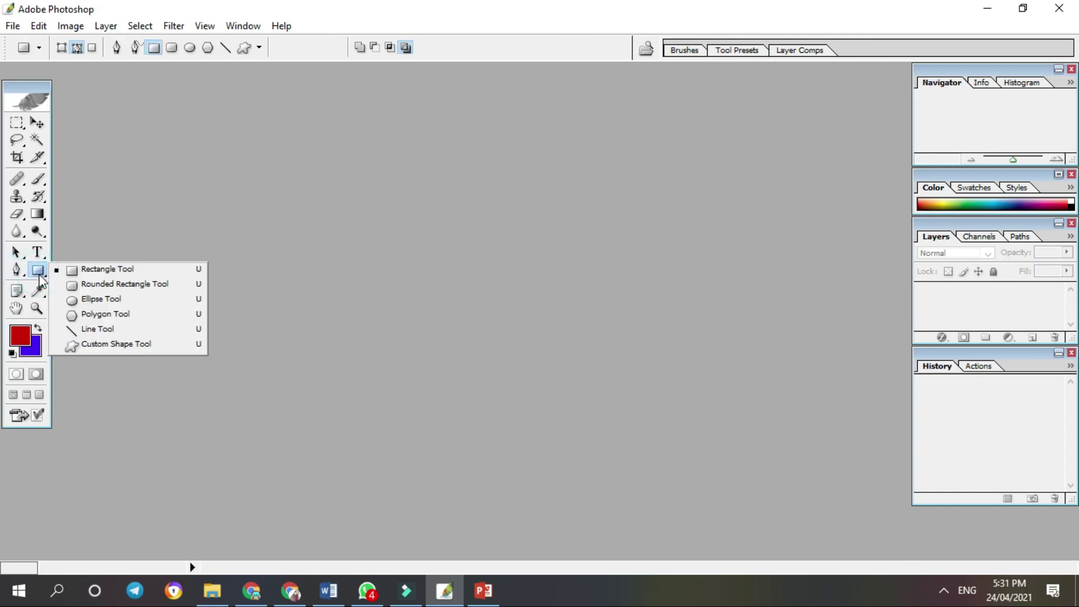
# - Examine the variants of the Notes and Eyedropper tools and the options of the Hand and Zoom tools
pyautogui.click(22, 292)
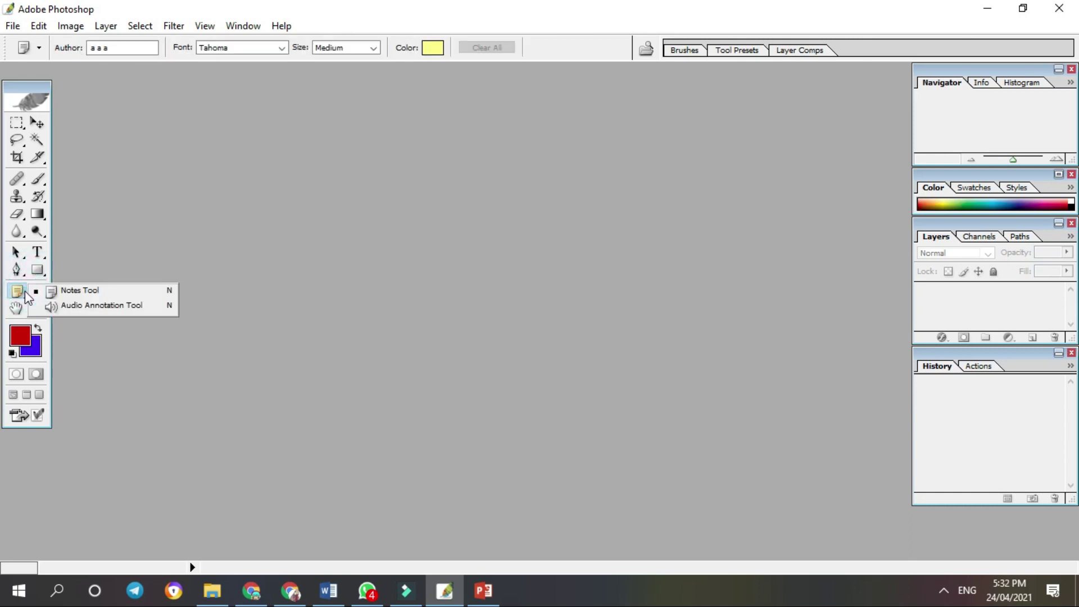
pyautogui.click(37, 291)
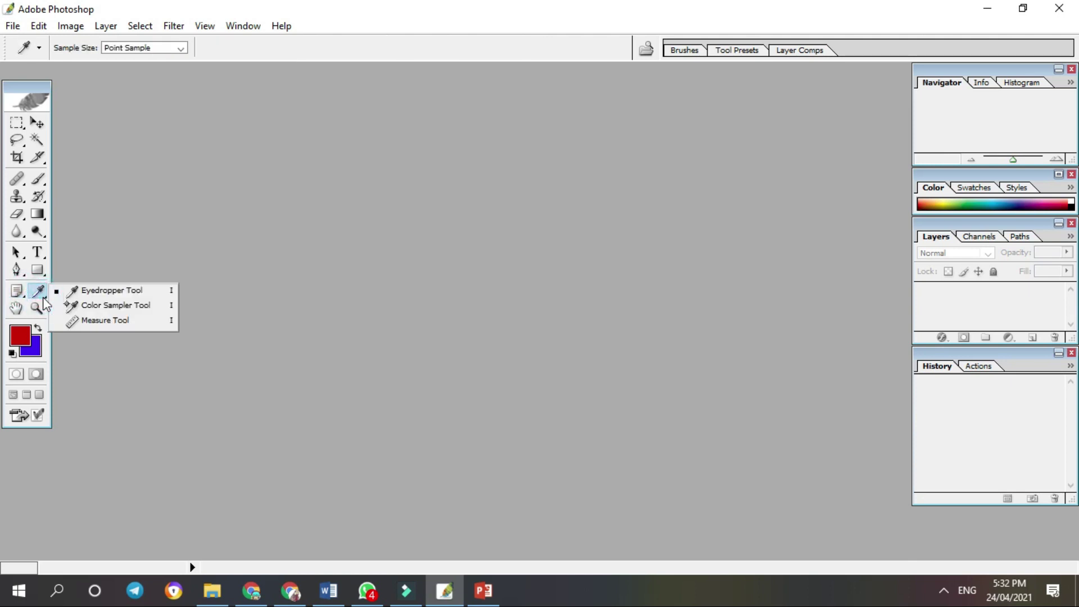
pyautogui.click(16, 308)
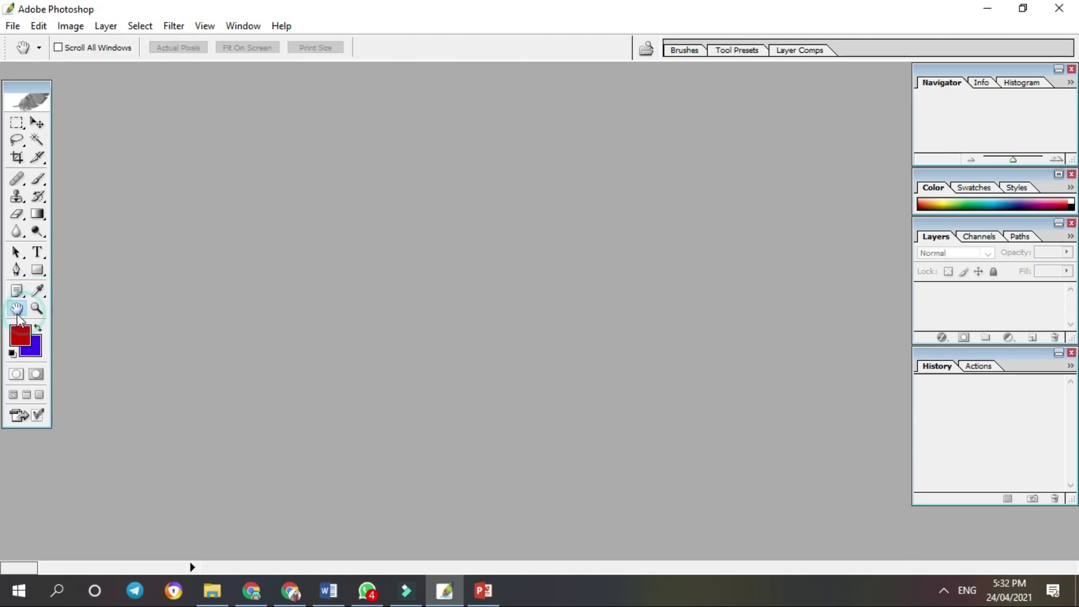
pyautogui.click(21, 314)
pyautogui.click(36, 309)
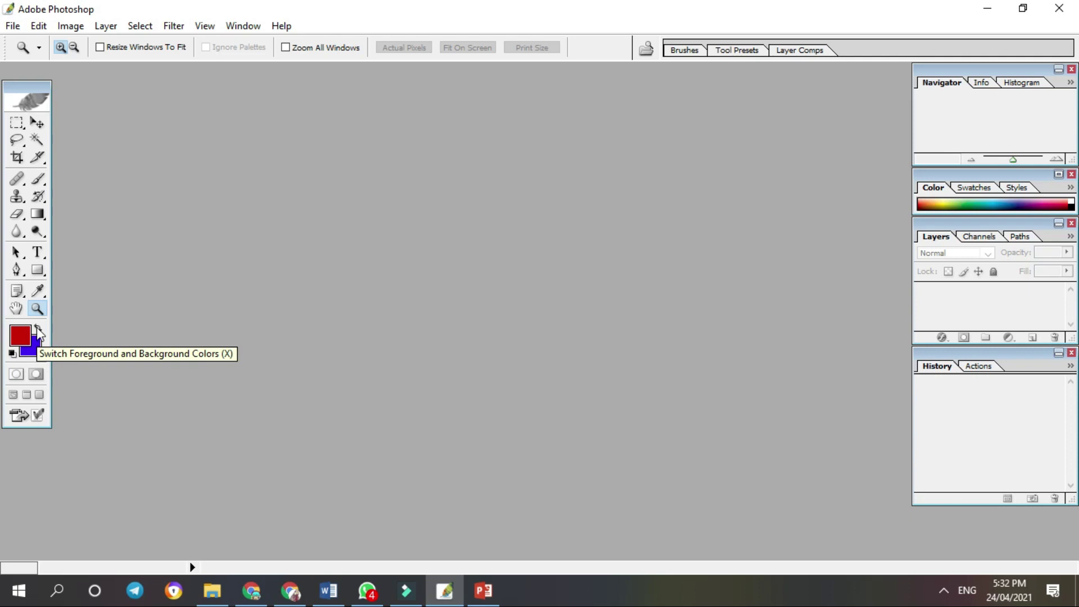
# - Examine the foreground and background colour switch, the Quick Mask mode and the screen mode controls
pyautogui.click(38, 330)
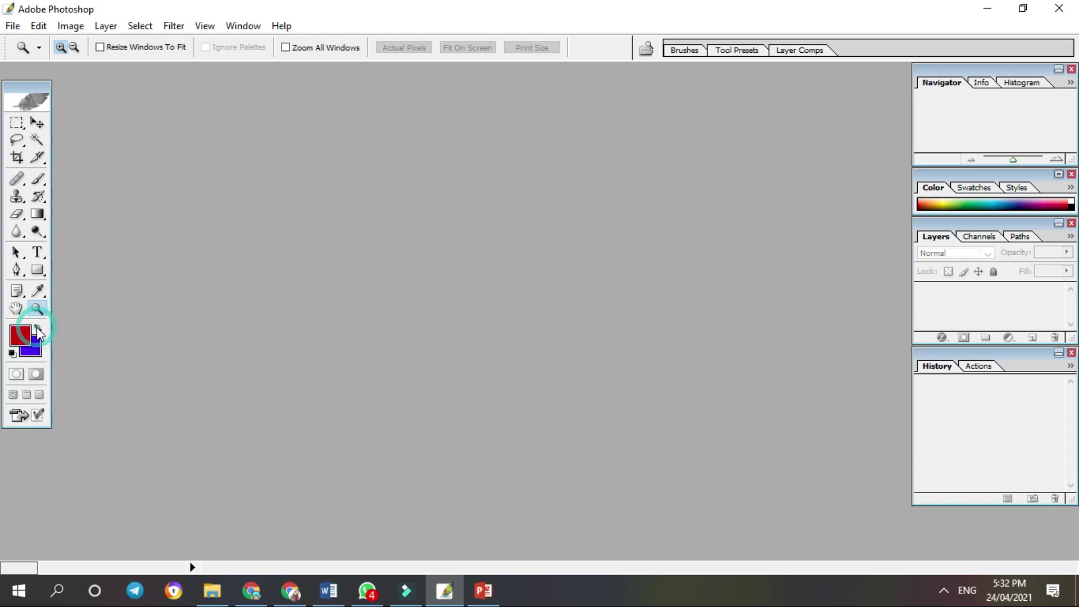
pyautogui.click(39, 376)
pyautogui.click(42, 398)
# - Examine the Move tool's options and the rectangular, elliptical, single row and single column marquee variants
pyautogui.click(43, 123)
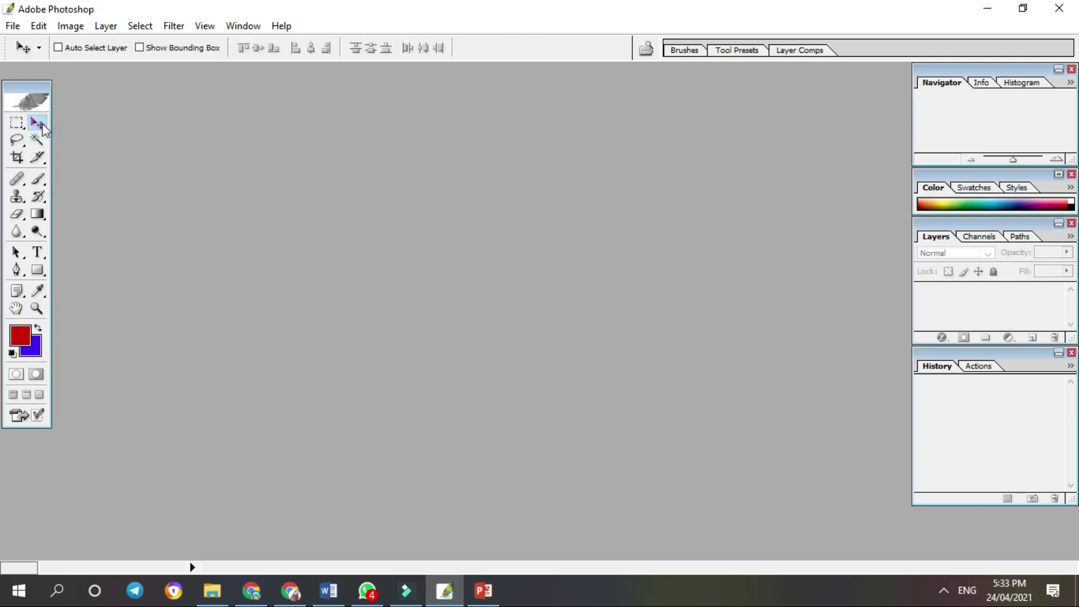
pyautogui.click(24, 124)
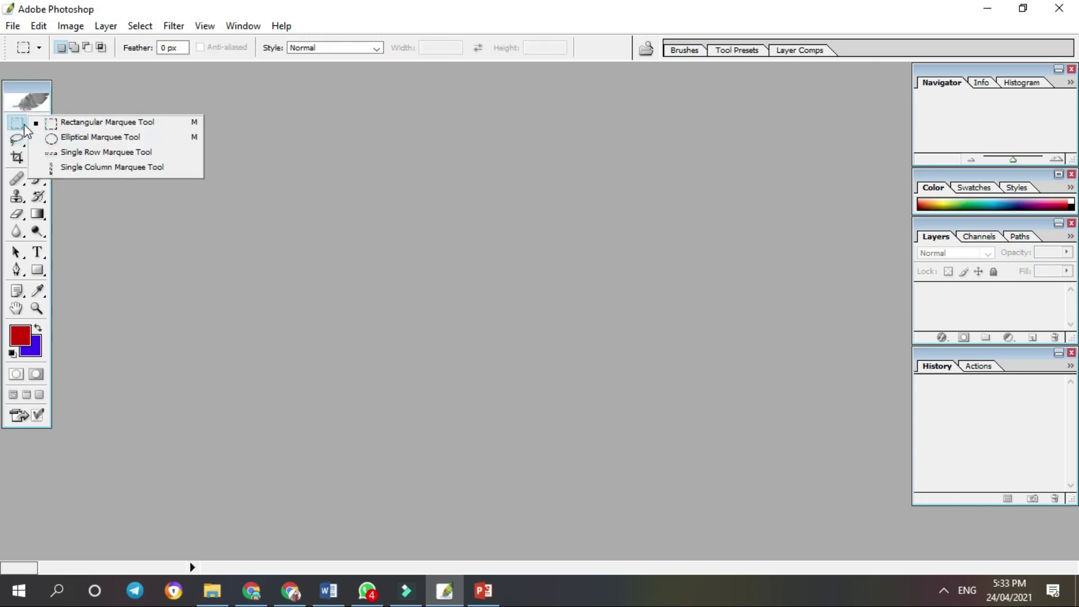
pyautogui.click(139, 92)
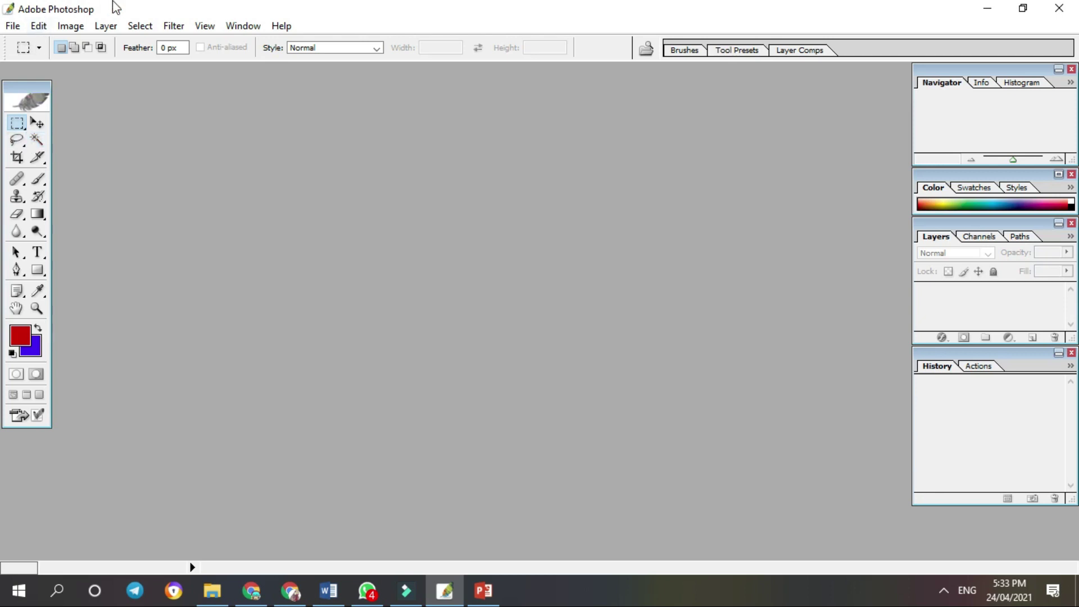
# - Start a new document named "belajar 1" and review the size presets, keeping Custom
pyautogui.click(14, 28)
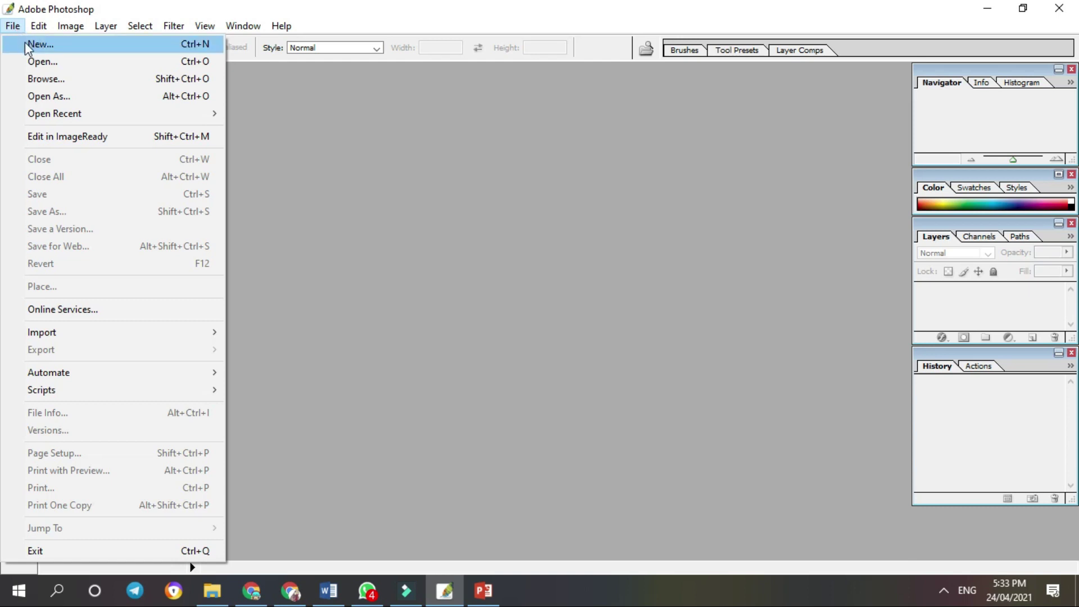
pyautogui.click(155, 44)
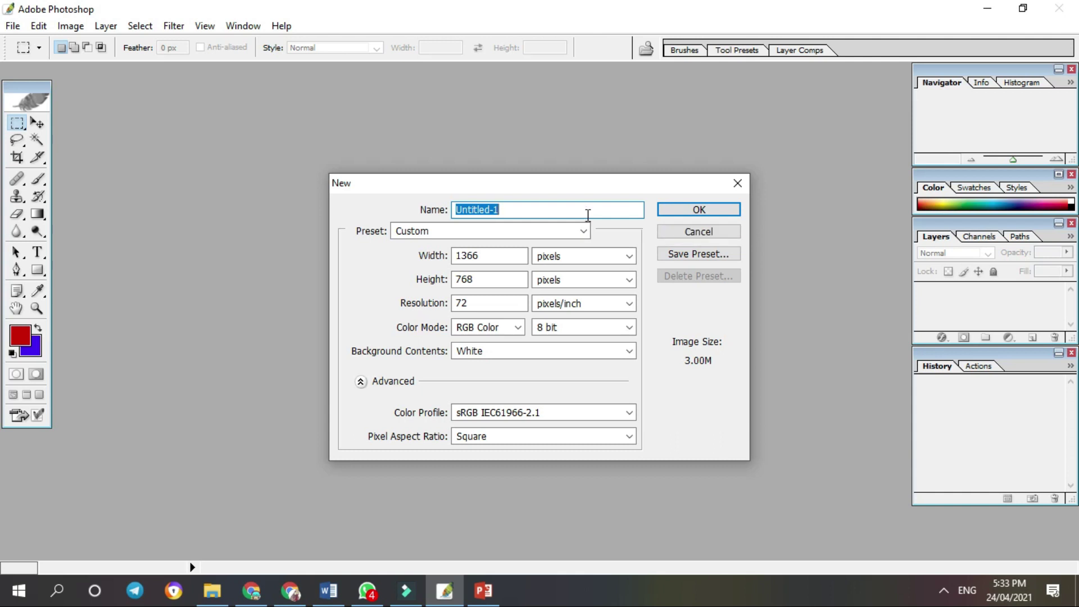
pyautogui.write('belajar 1')
pyautogui.click(582, 232)
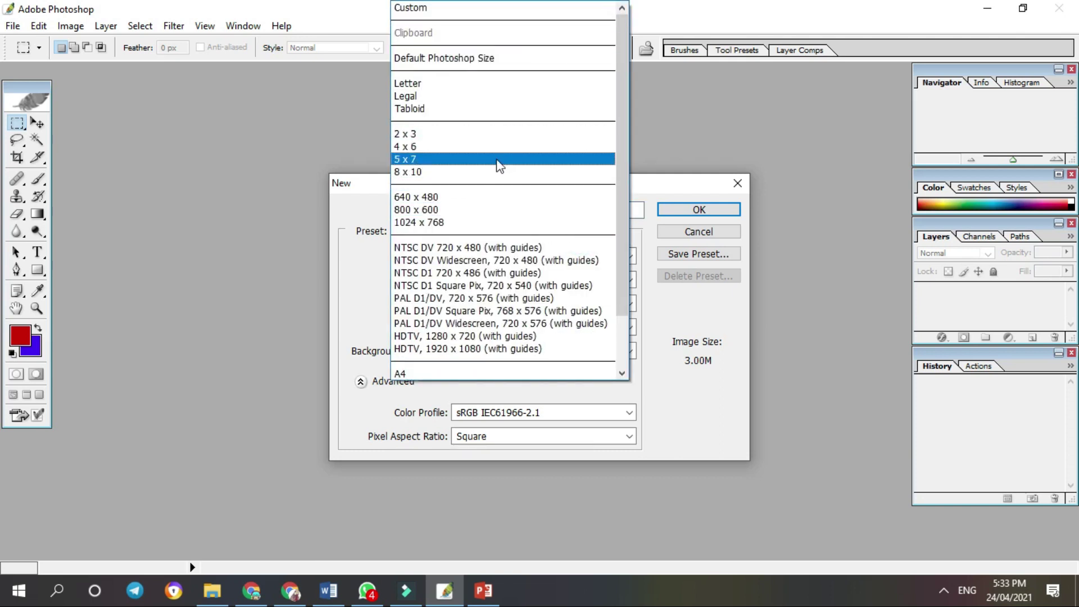
pyautogui.scroll(-2, 449, 254)
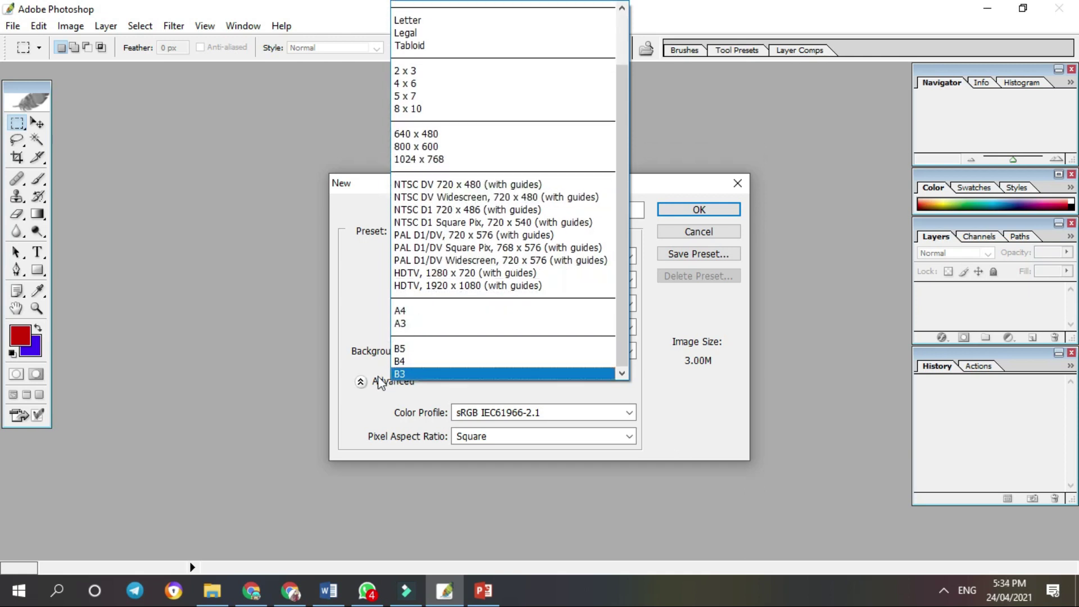
pyautogui.click(319, 298)
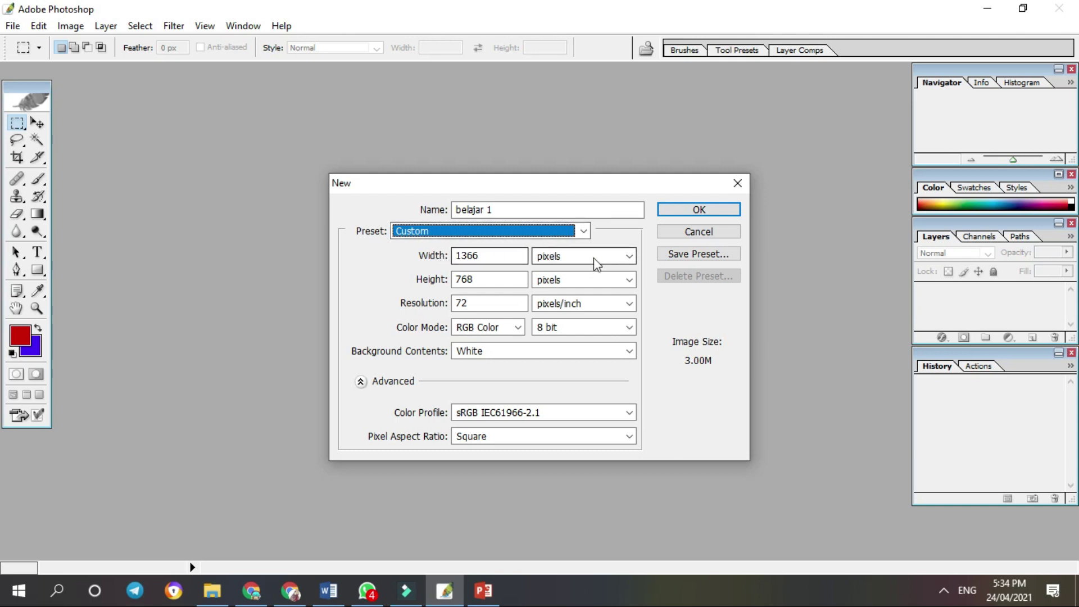
# - Switch the new document's width and height units to cm and keep its resolution in pixels/inch
pyautogui.click(631, 256)
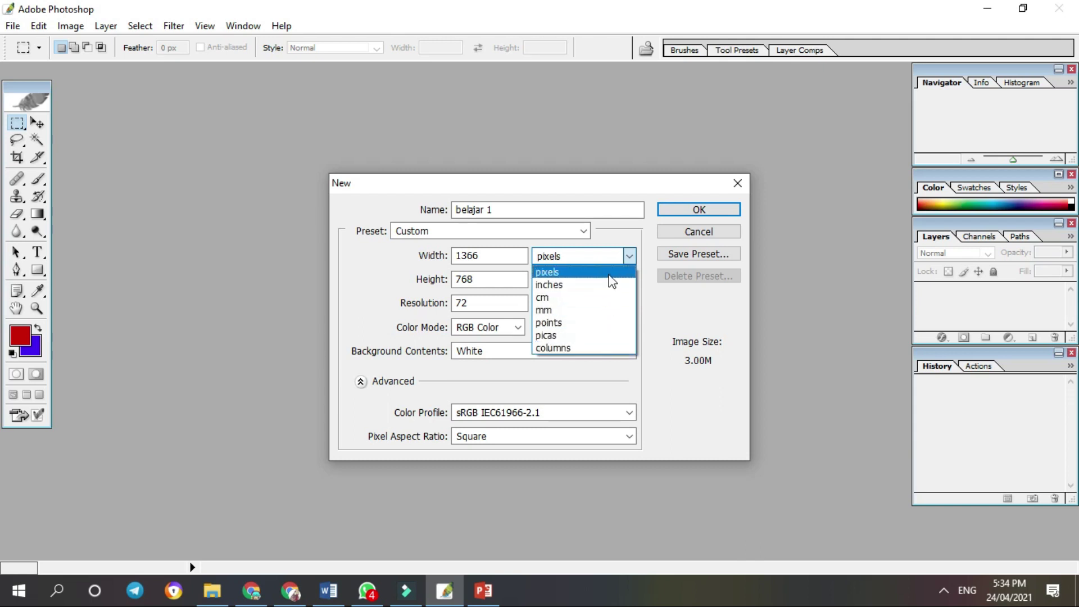
pyautogui.click(573, 275)
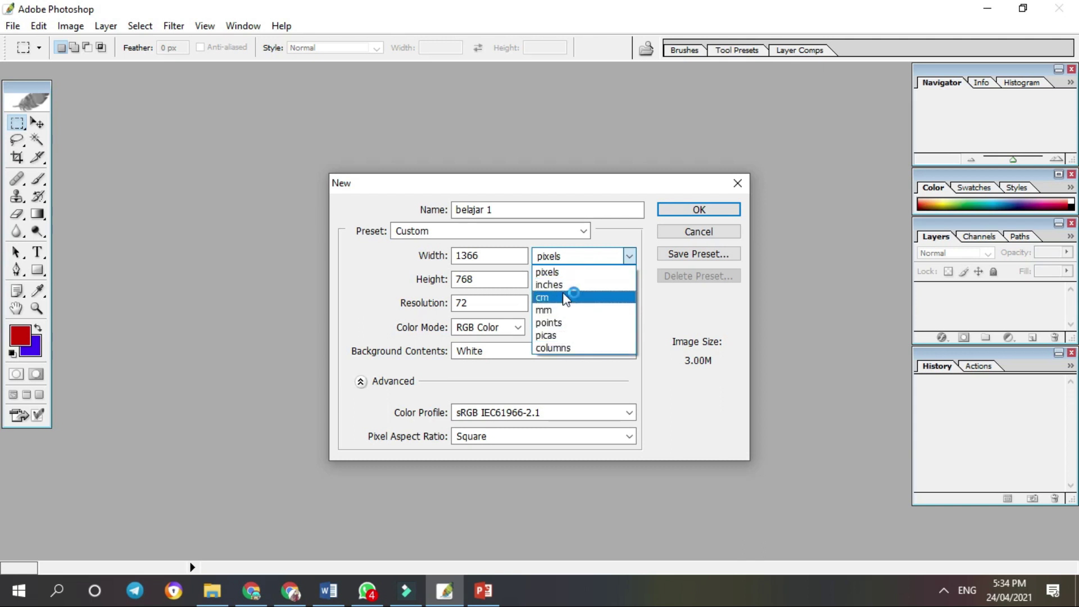
pyautogui.click(571, 297)
pyautogui.click(556, 303)
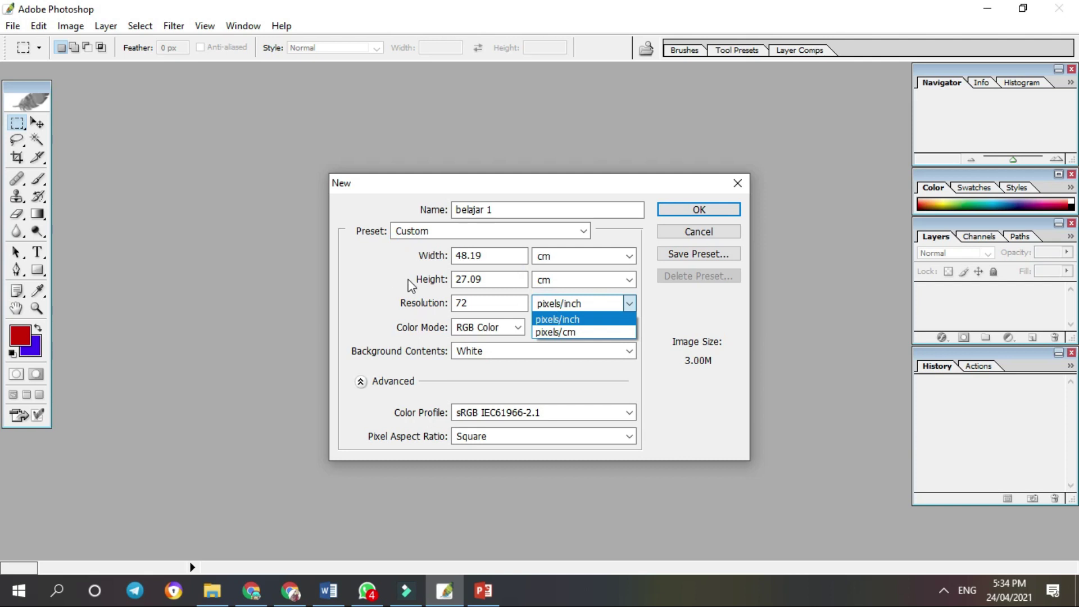
pyautogui.click(568, 318)
# - Examine the colour mode and bit depth choices for the new document
pyautogui.click(518, 328)
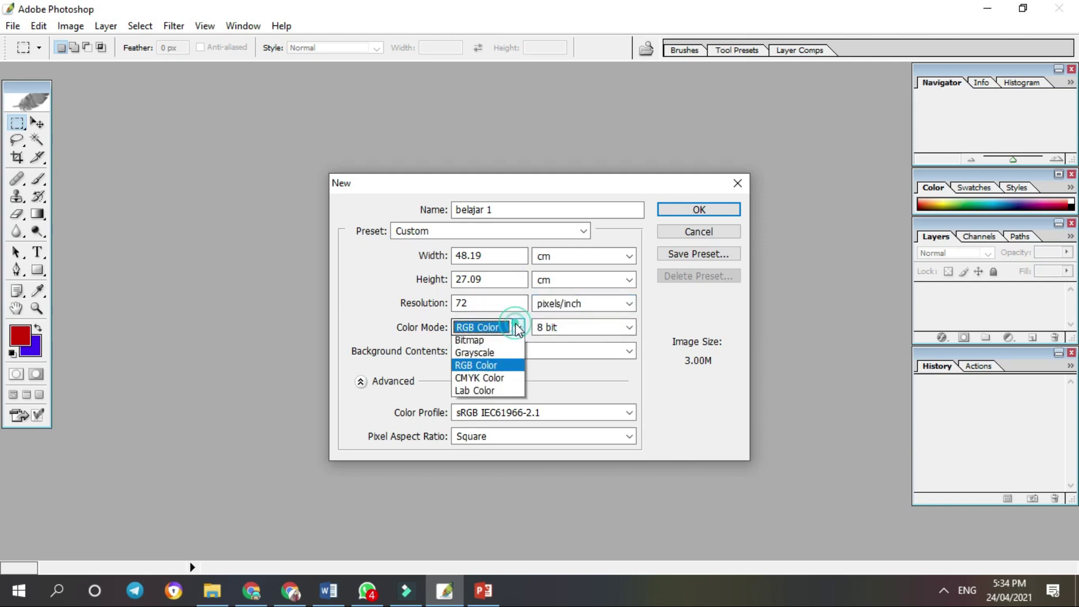
pyautogui.click(518, 328)
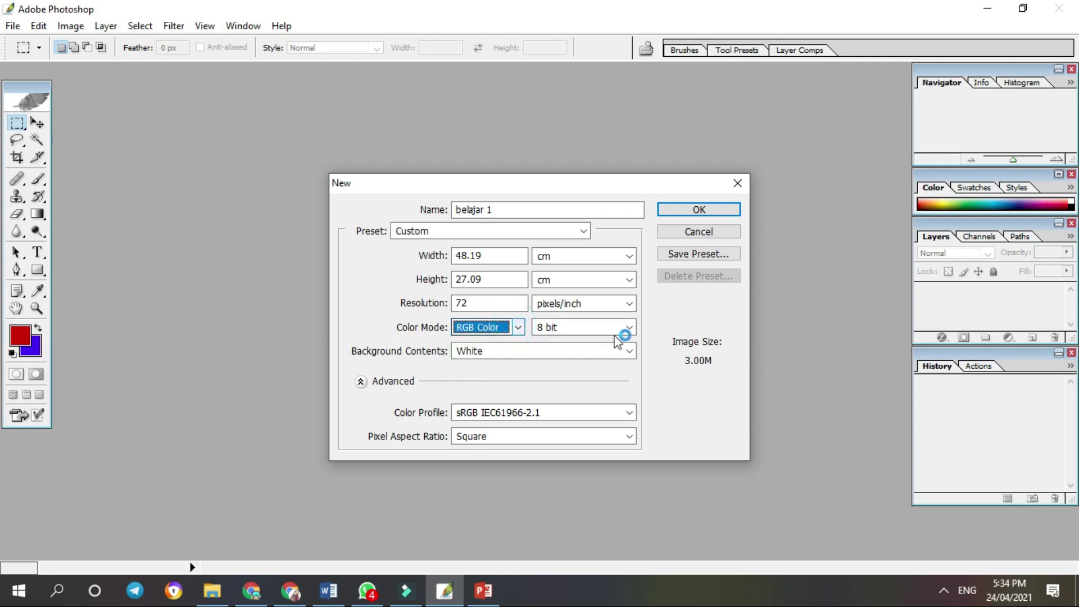
pyautogui.click(629, 327)
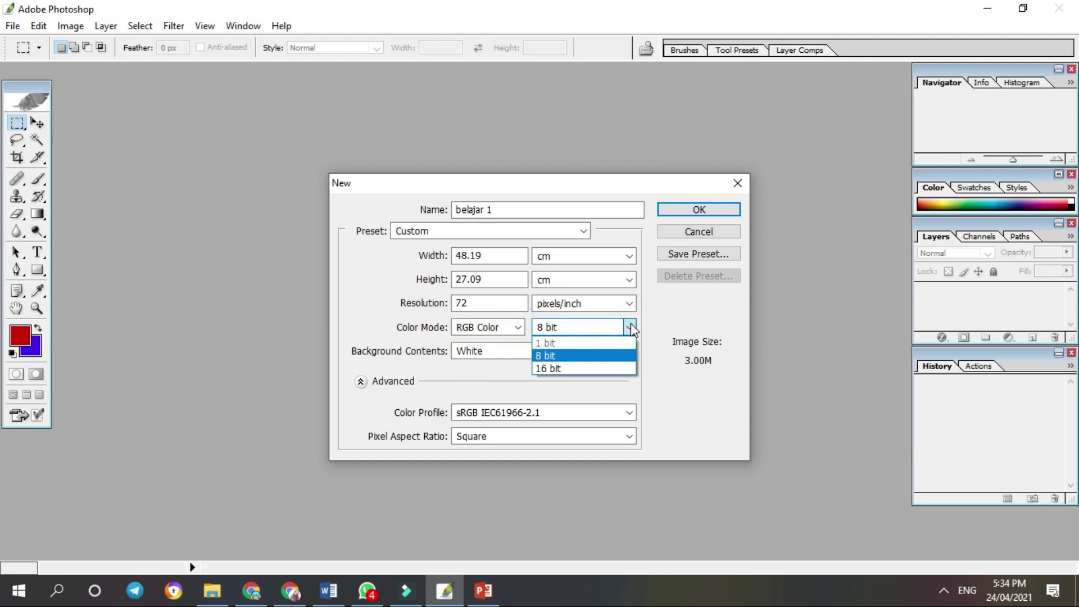
pyautogui.click(631, 328)
pyautogui.click(351, 290)
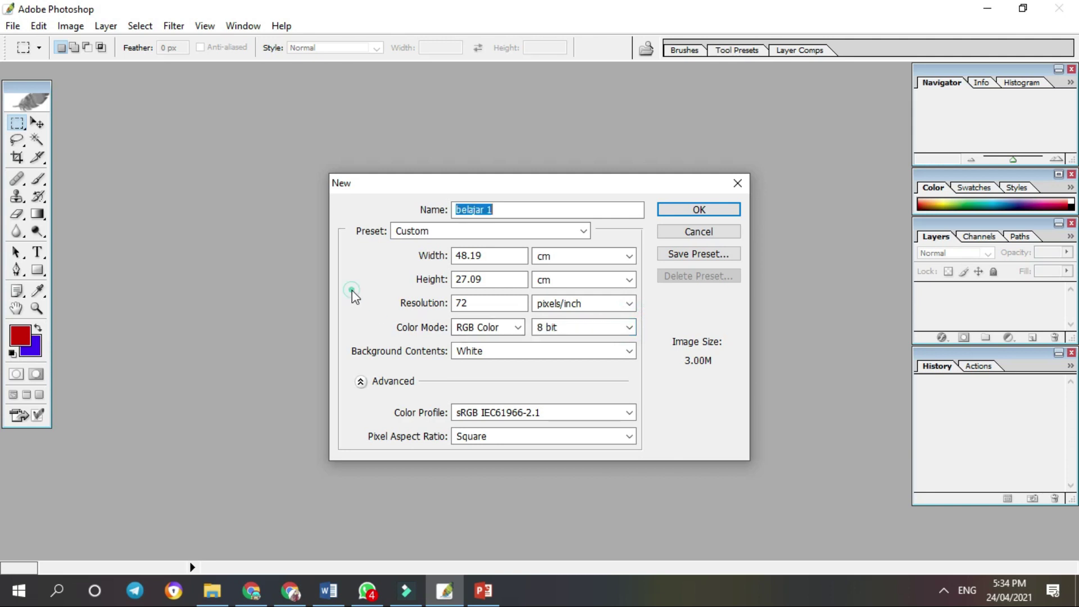
pyautogui.click(518, 329)
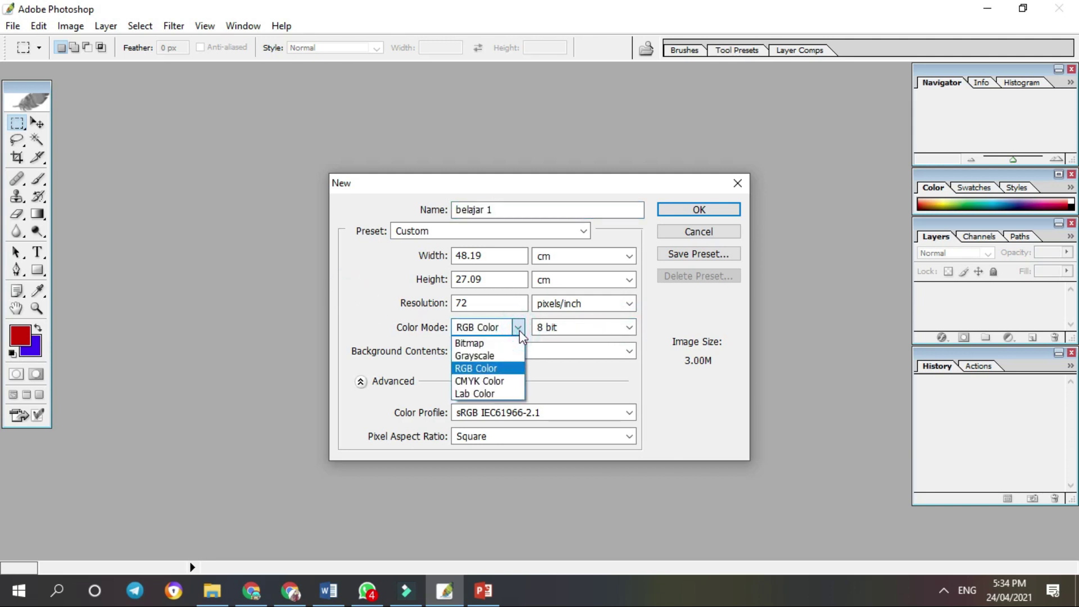
pyautogui.click(518, 329)
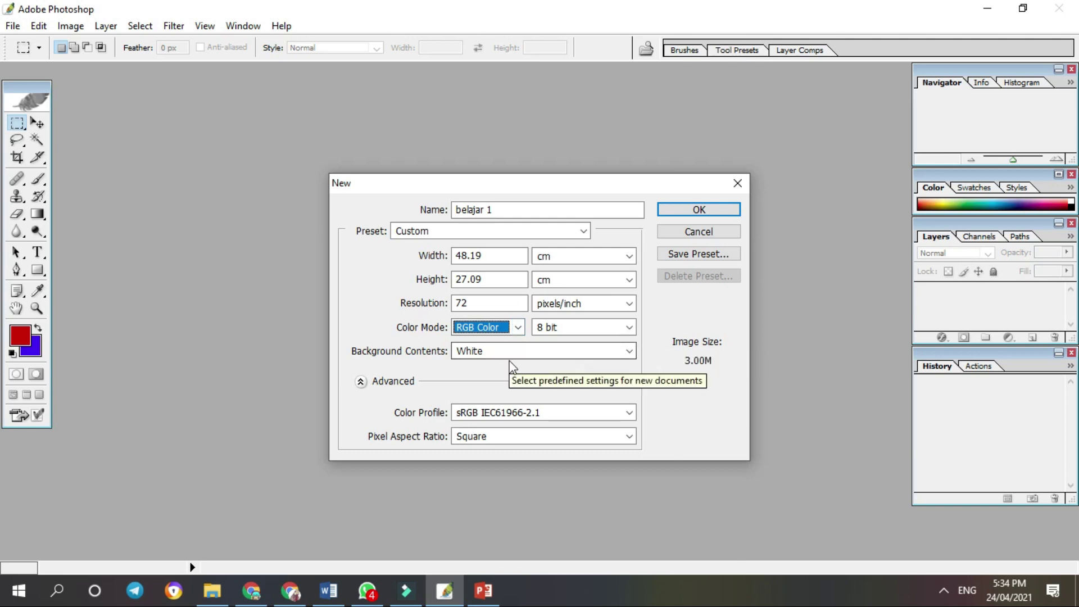
# - Create the document with White background contents and move its window slightly lower in the workspace
pyautogui.click(630, 350)
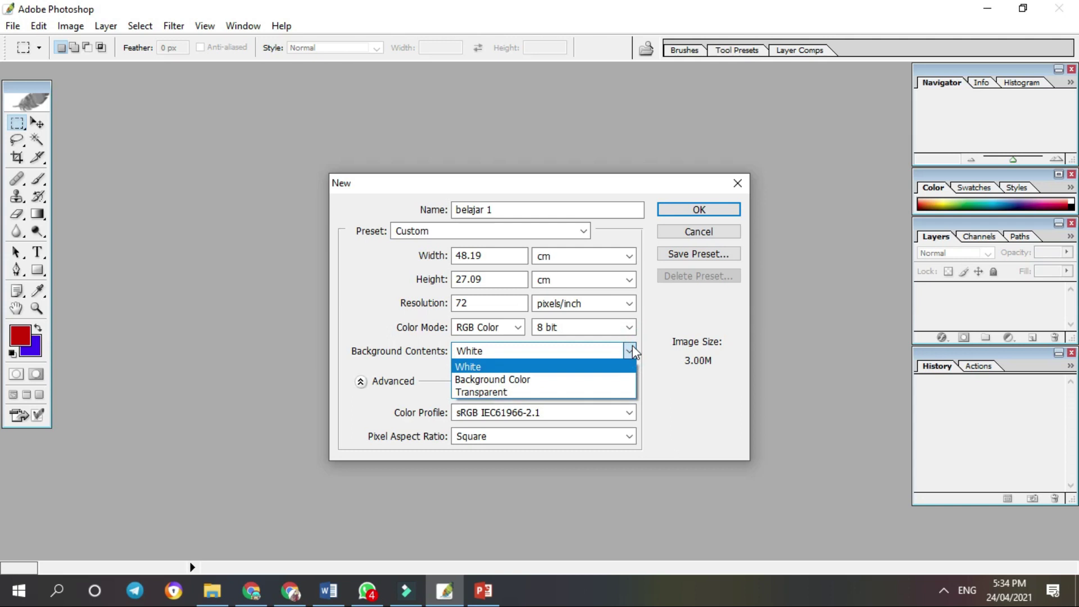
pyautogui.click(630, 350)
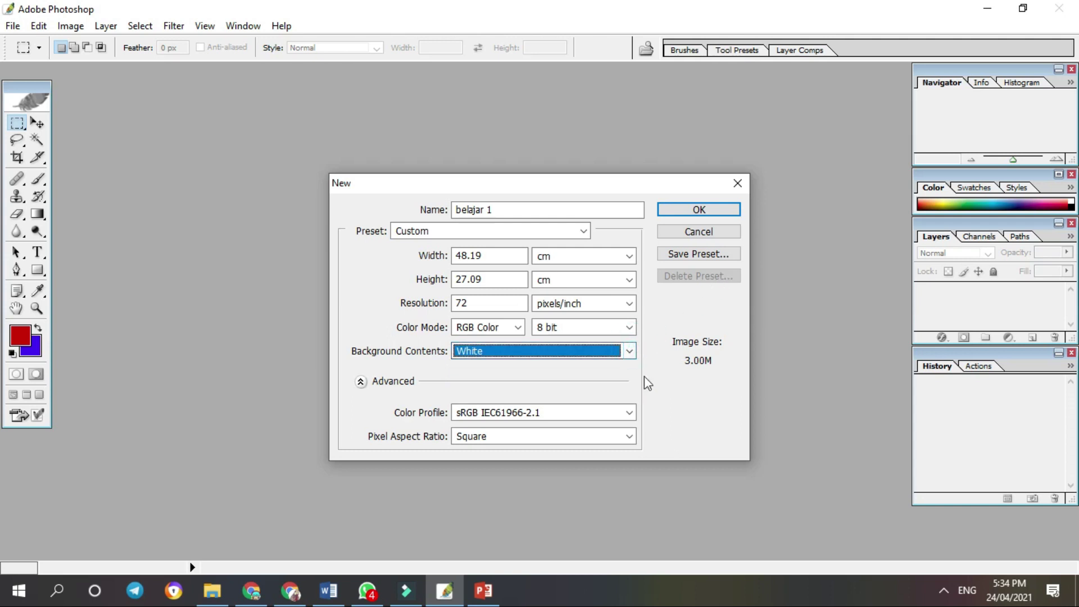
pyautogui.click(720, 214)
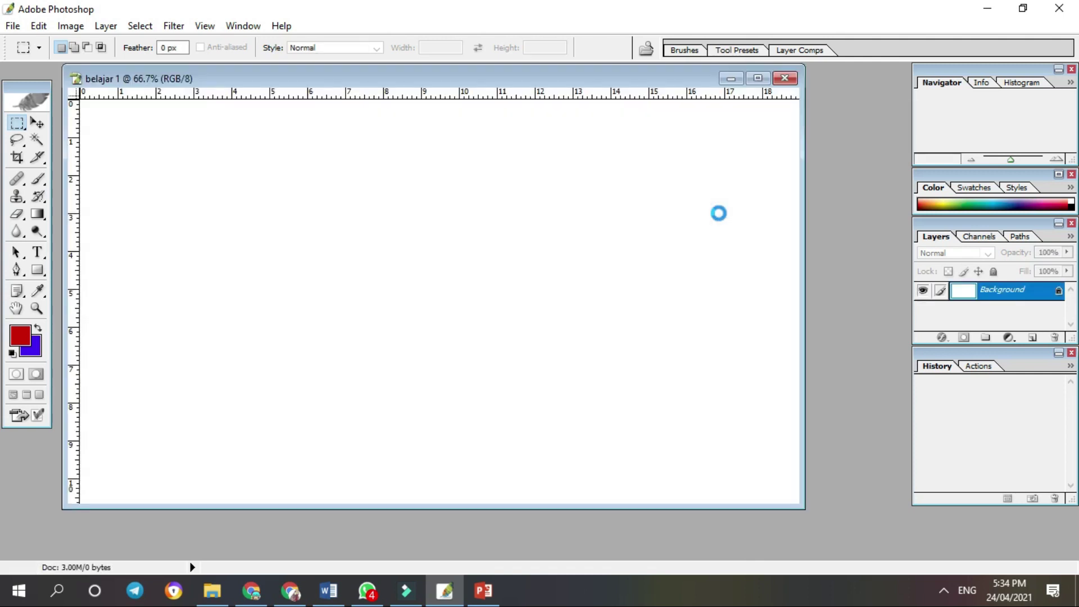
pyautogui.moveTo(650, 85); pyautogui.dragTo(651, 105)
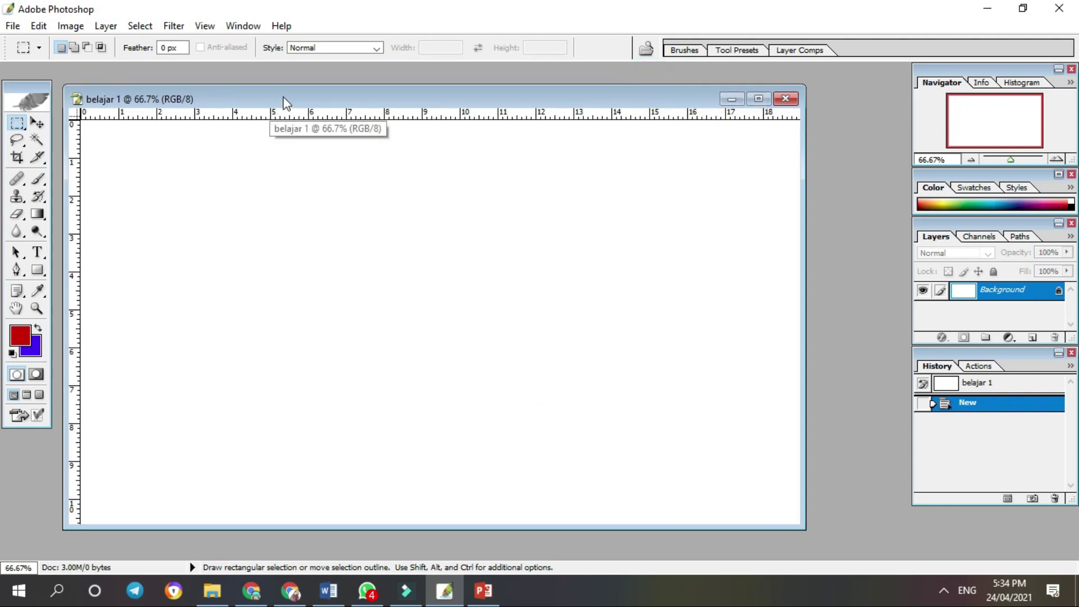
pyautogui.moveTo(284, 102); pyautogui.dragTo(289, 98)
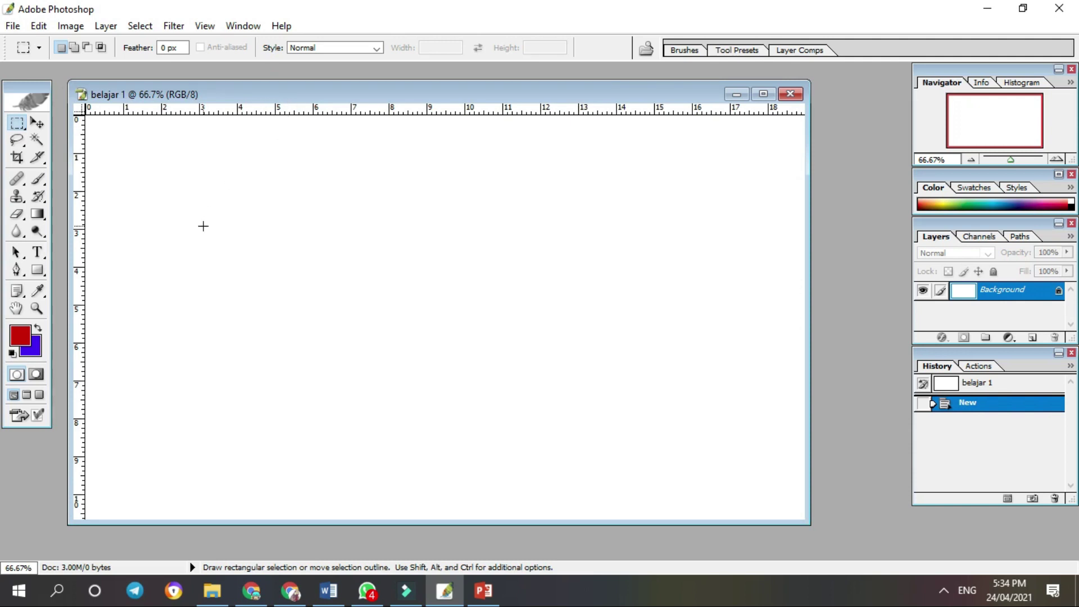
# - Open the most recently used portrait PSD and place its window over the blank document
pyautogui.click(12, 26)
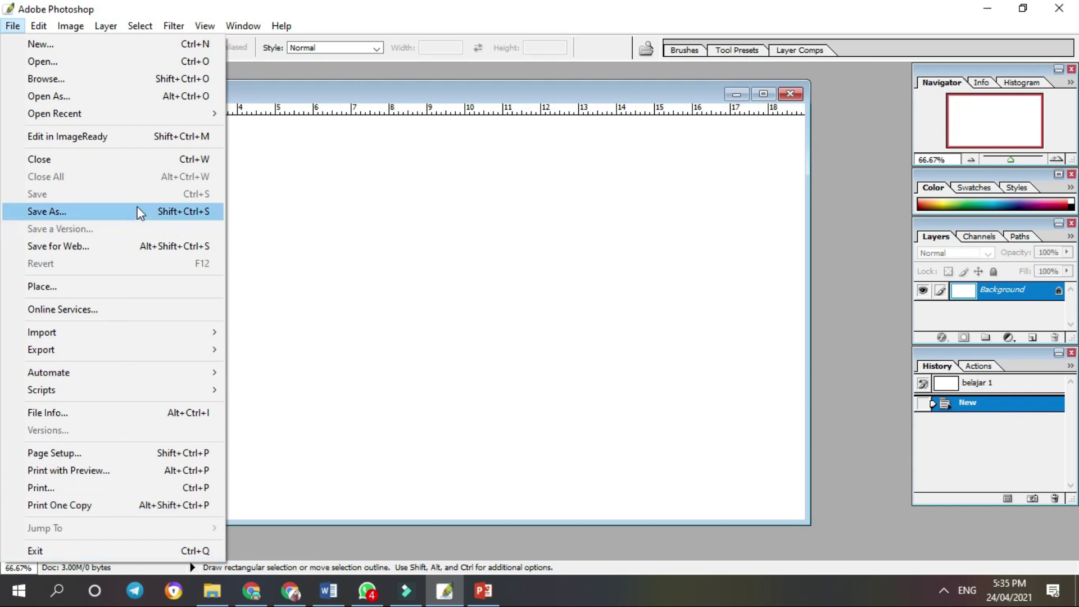
pyautogui.click(107, 212)
pyautogui.moveTo(137, 110)
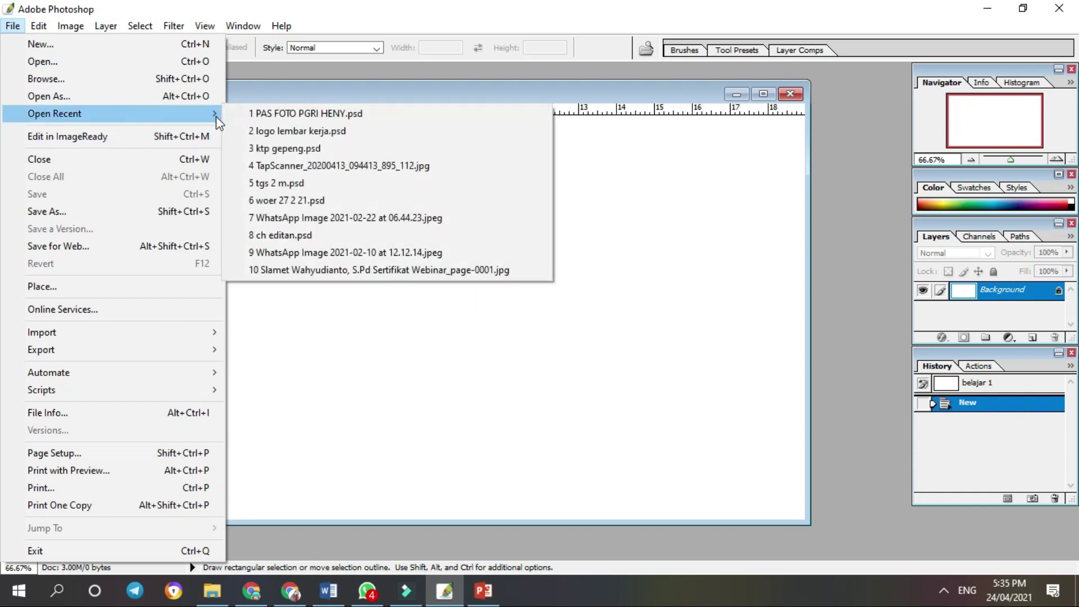
pyautogui.click(325, 113)
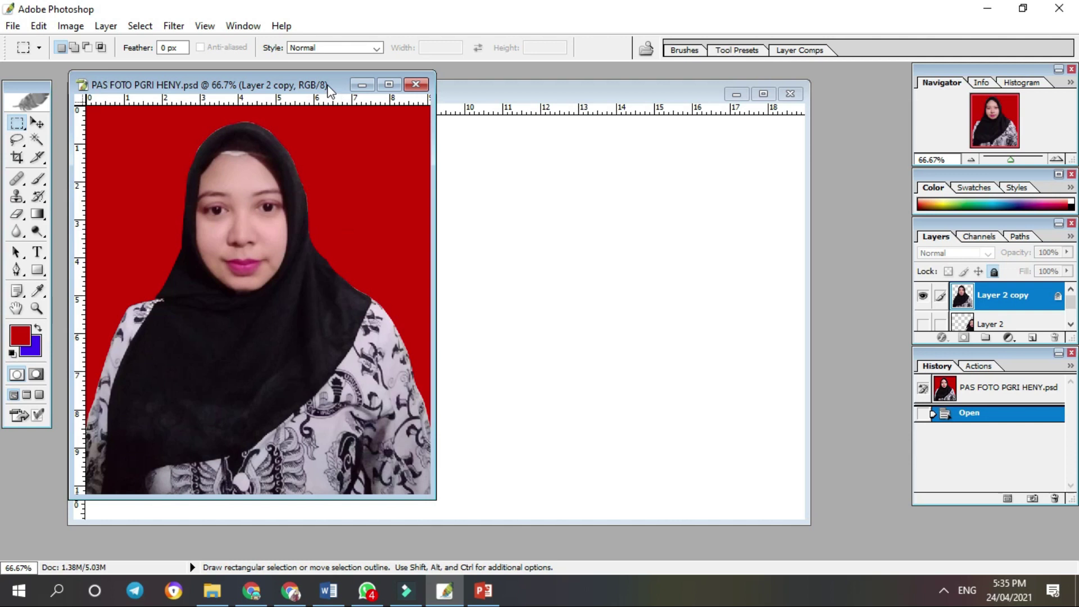
pyautogui.moveTo(329, 90); pyautogui.dragTo(335, 110)
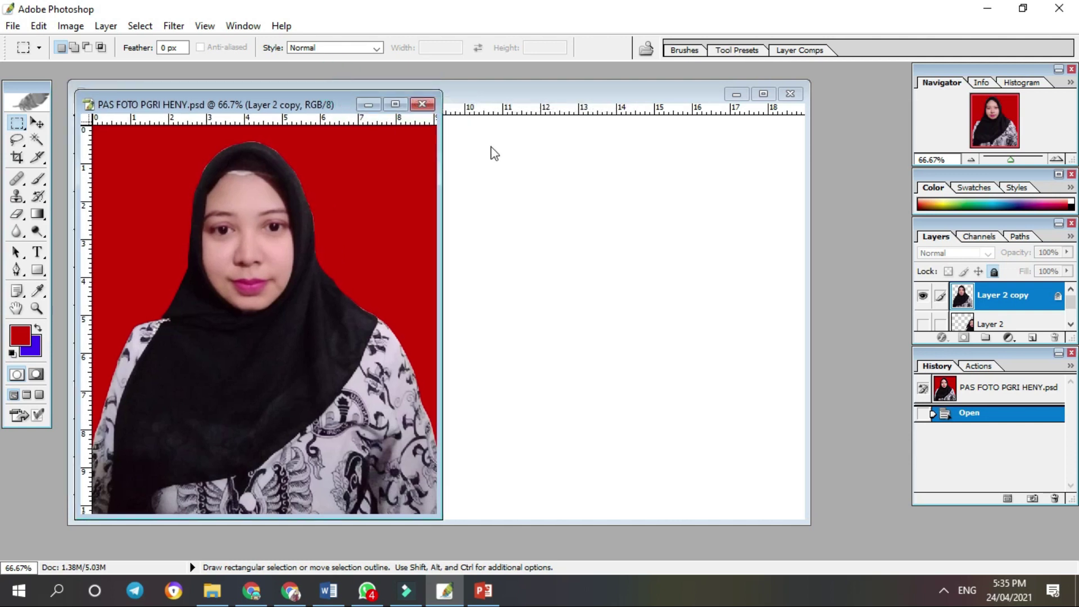
# - Minimise the portrait and "belajar 1" document windows and activate the Move tool
pyautogui.click(368, 105)
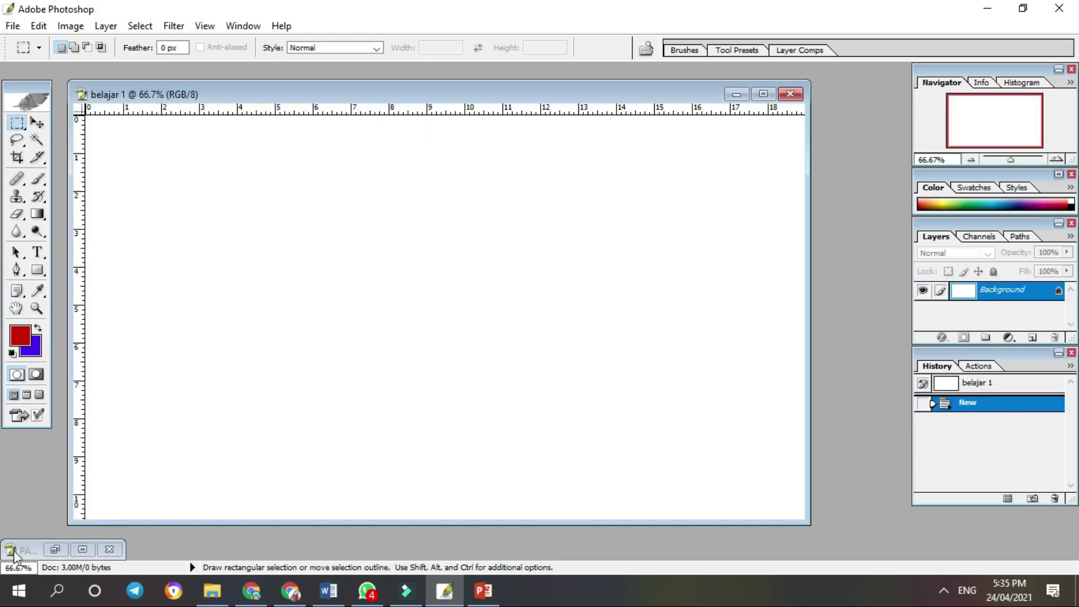
pyautogui.click(37, 123)
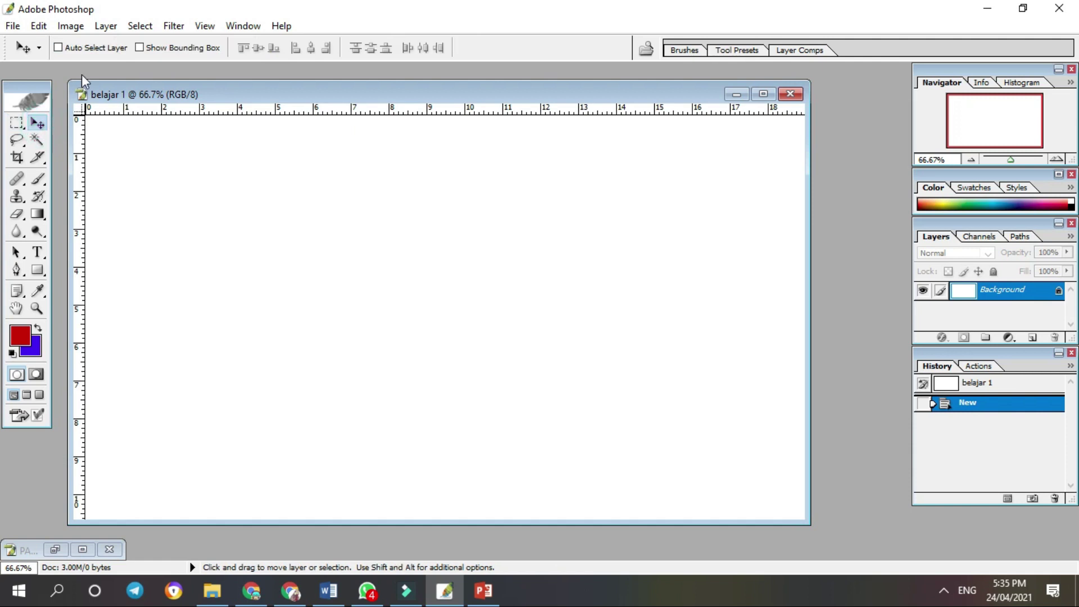
pyautogui.click(735, 93)
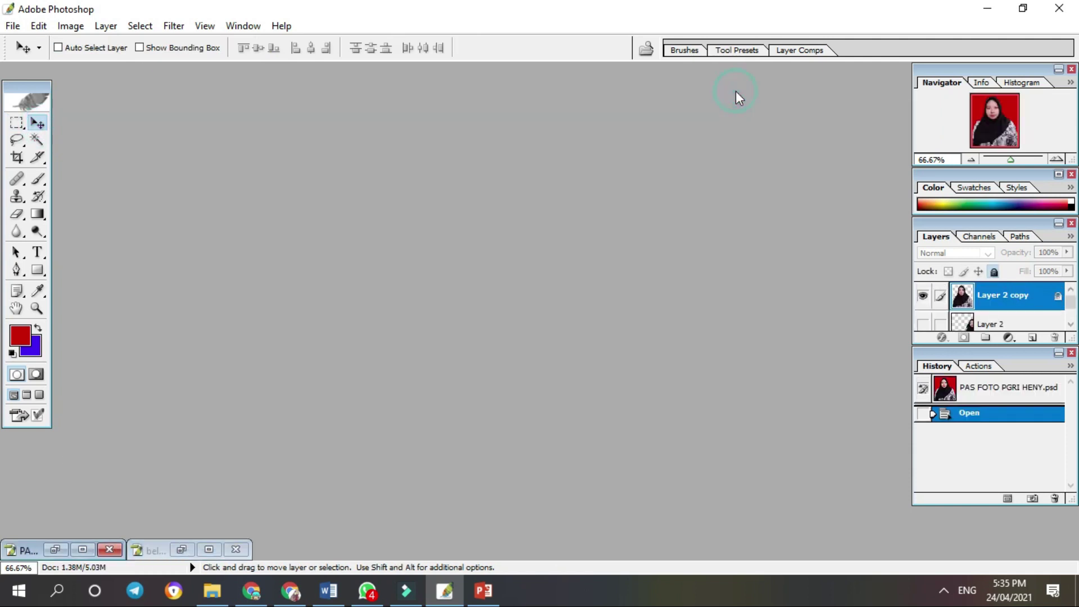
# - Examine the Edit, Image, Layer, Select and Filter commands, including the pixel aspect ratio options
pyautogui.click(37, 26)
pyautogui.click(35, 25)
pyautogui.click(37, 26)
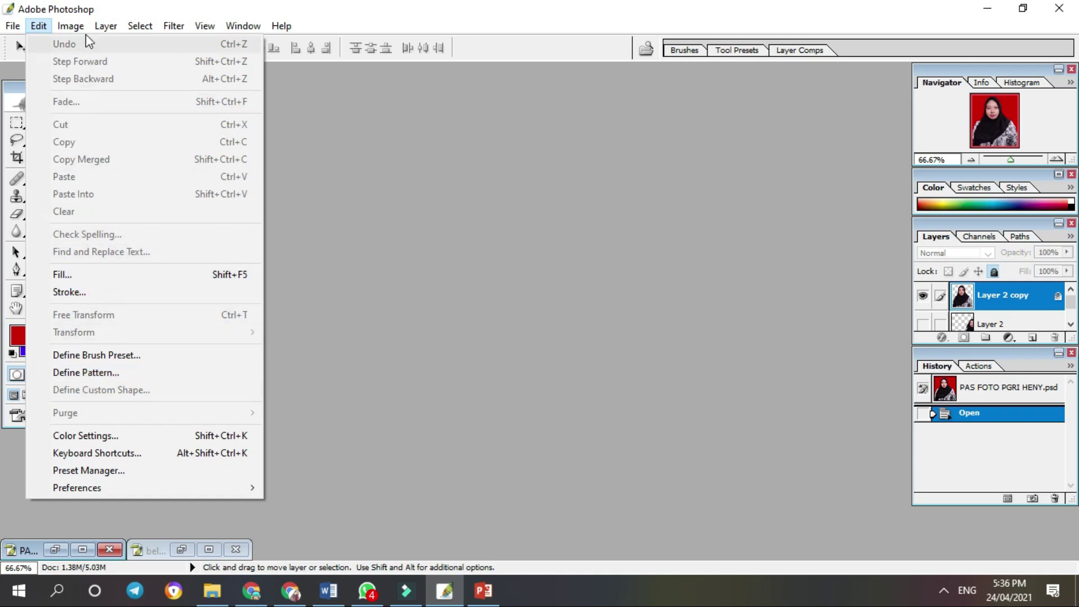
pyautogui.click(71, 26)
pyautogui.click(70, 26)
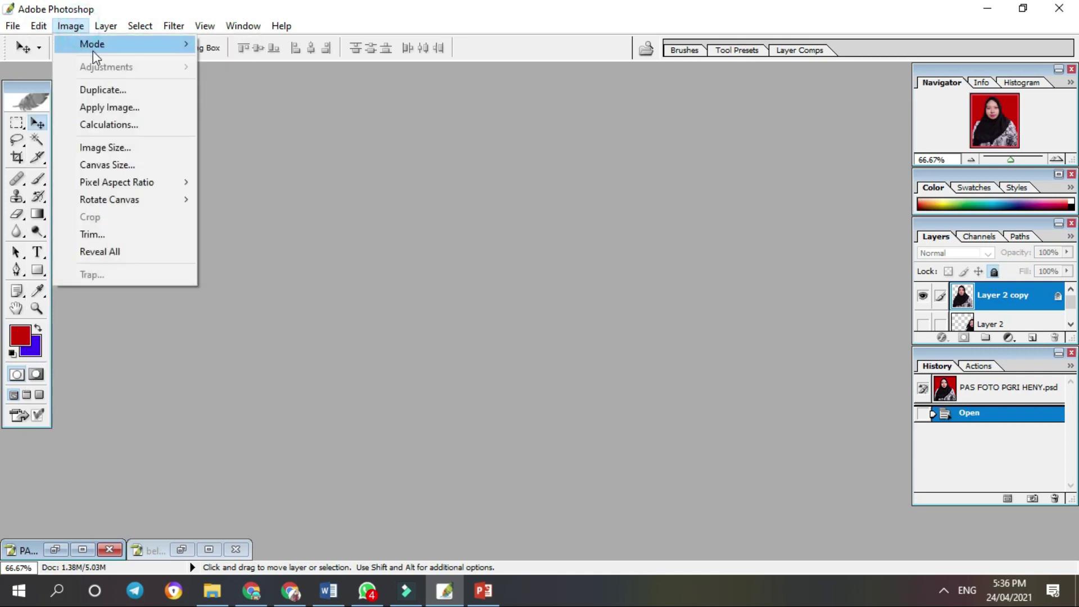
pyautogui.moveTo(93, 50)
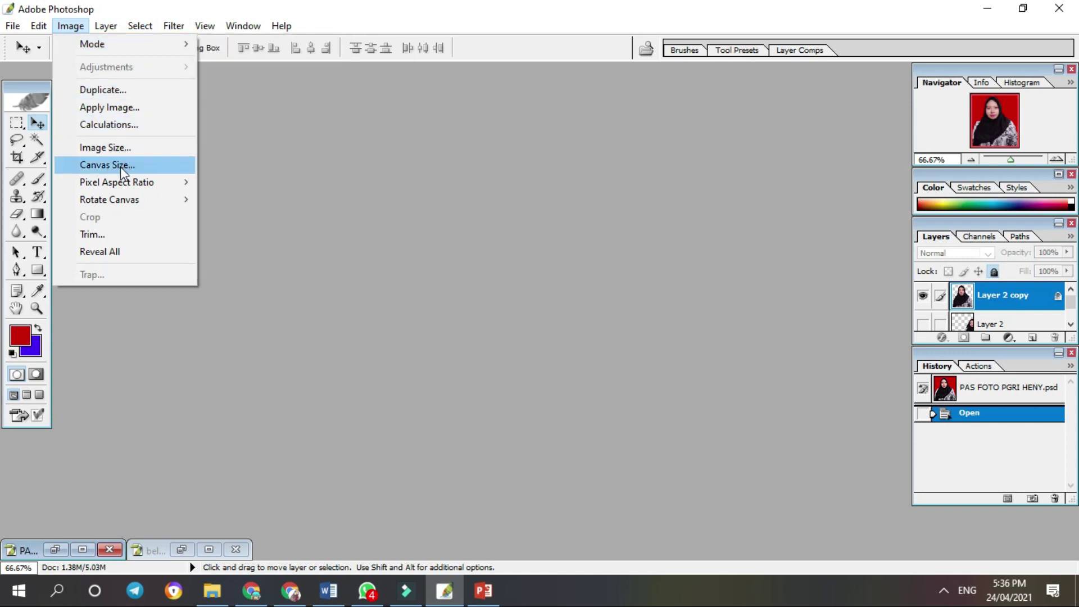
pyautogui.moveTo(118, 181)
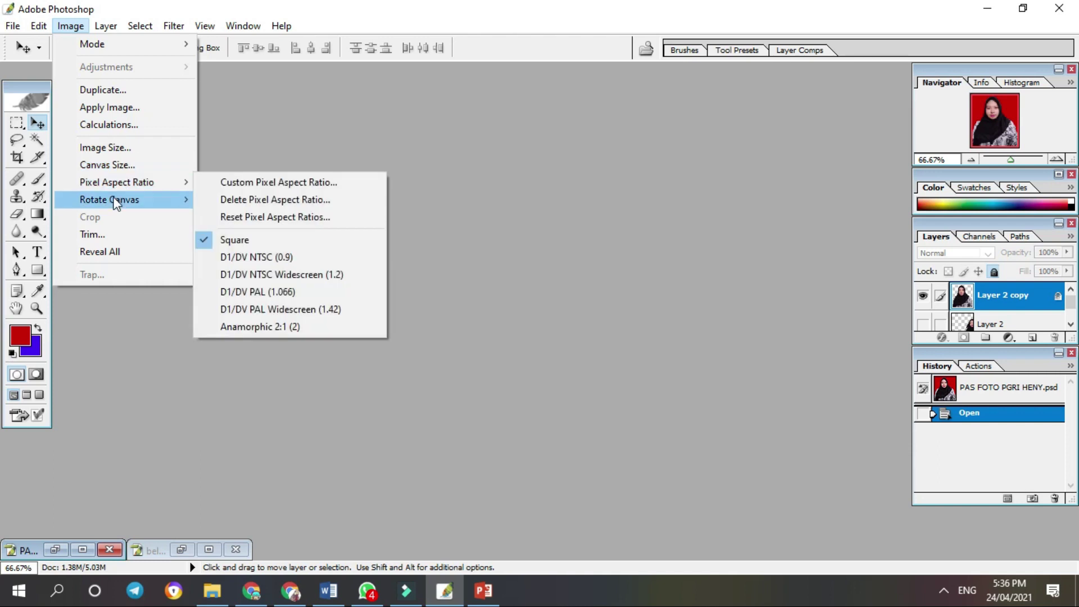
pyautogui.moveTo(113, 32)
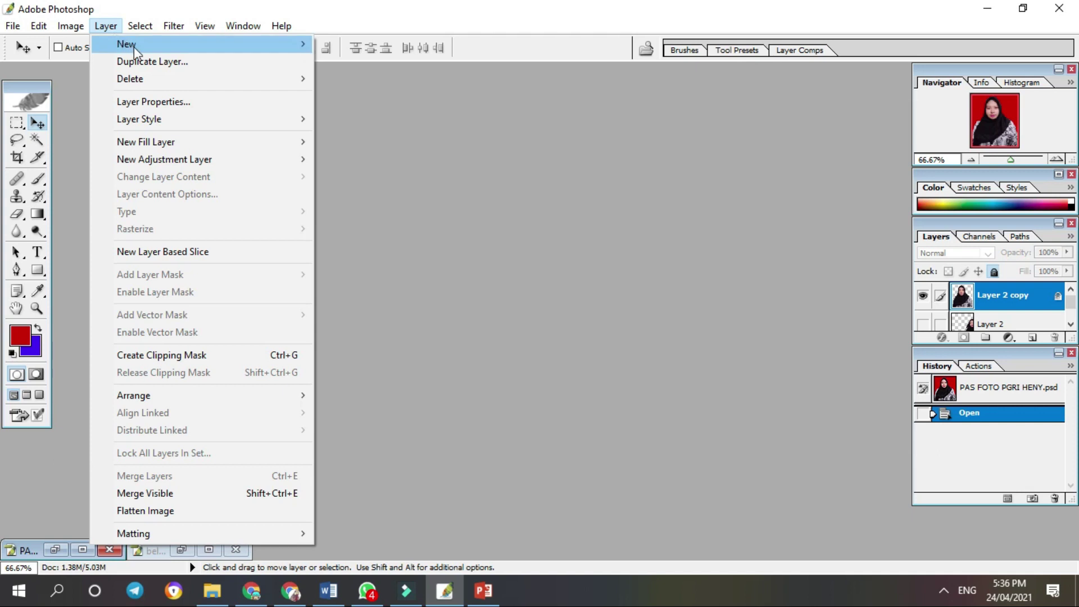
pyautogui.moveTo(148, 45)
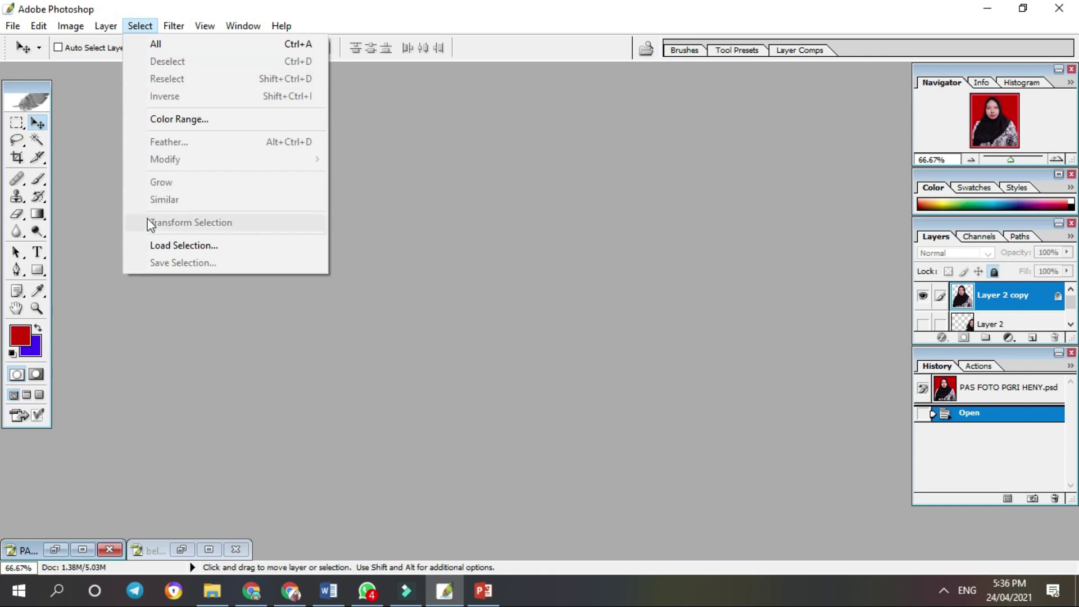
pyautogui.moveTo(181, 28)
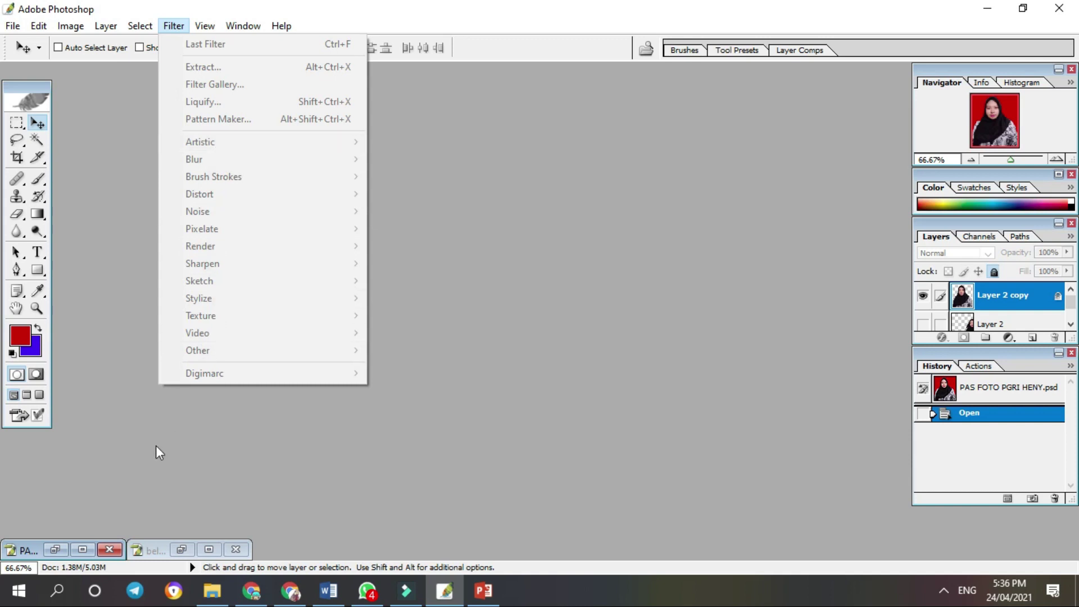
# - Maximise the portrait document, look over the Filter and View commands, and hide the toolbox
pyautogui.click(82, 551)
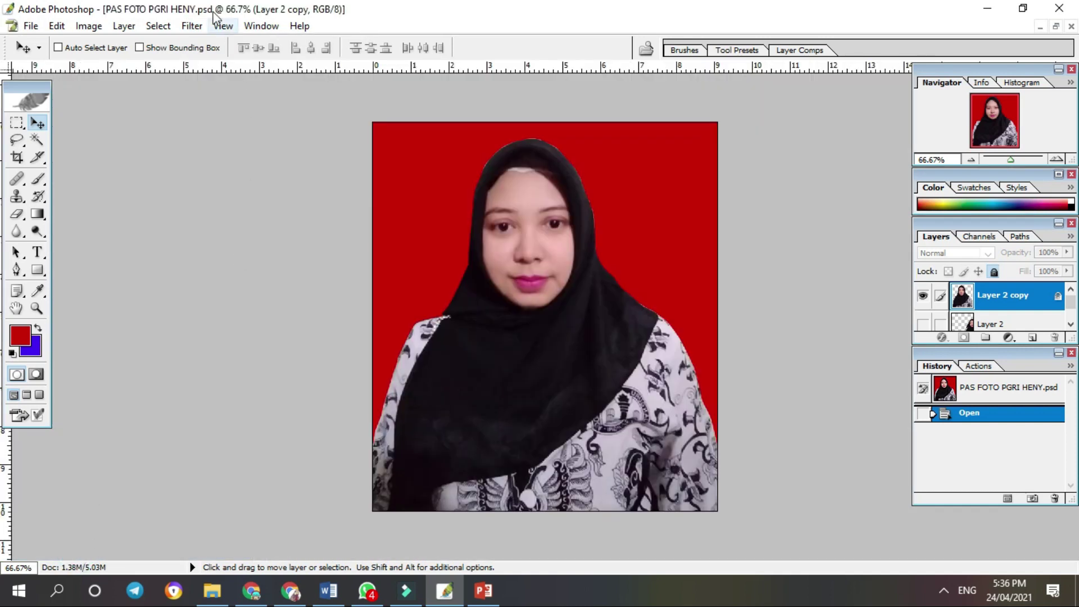
pyautogui.click(192, 27)
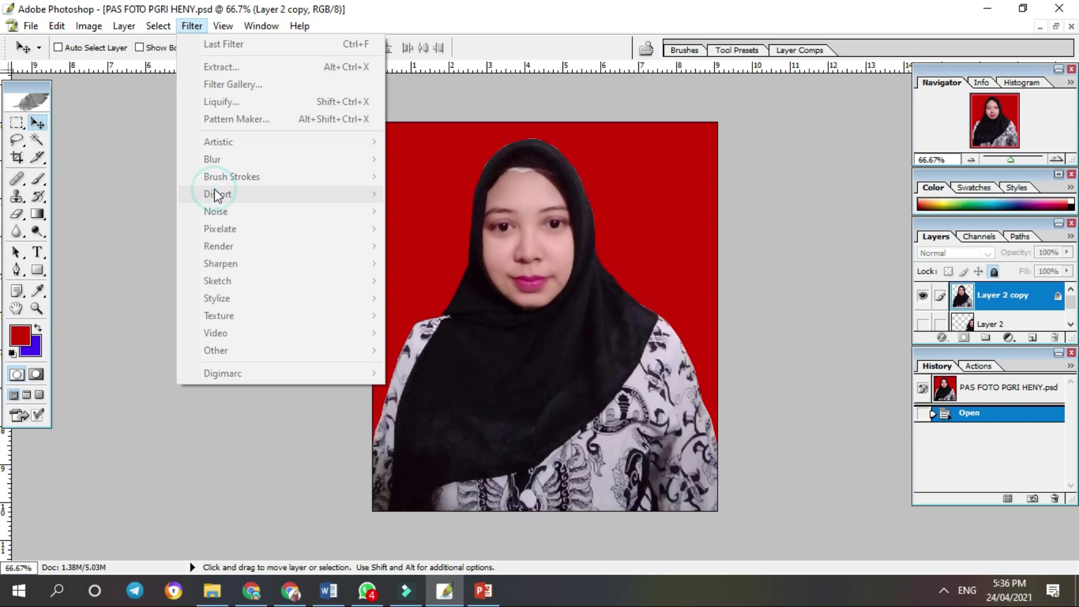
pyautogui.moveTo(226, 26)
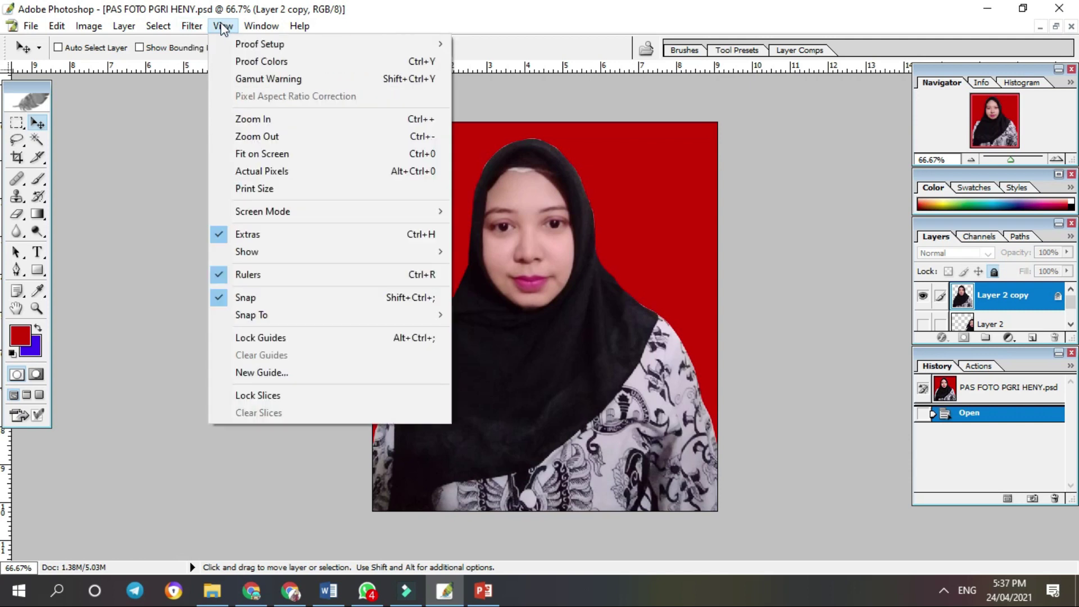
pyautogui.moveTo(261, 26)
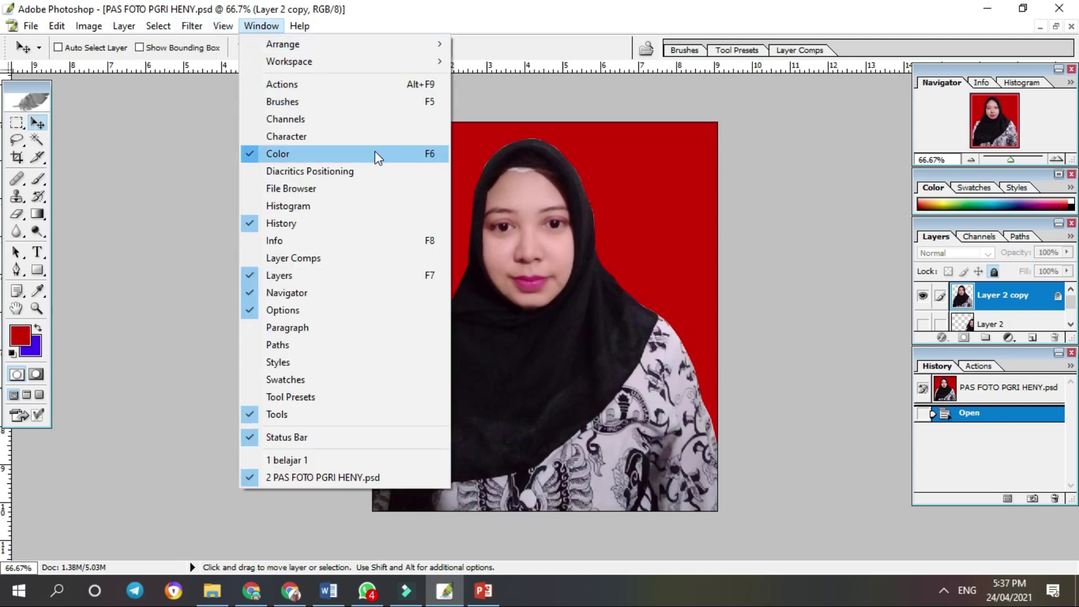
pyautogui.click(289, 414)
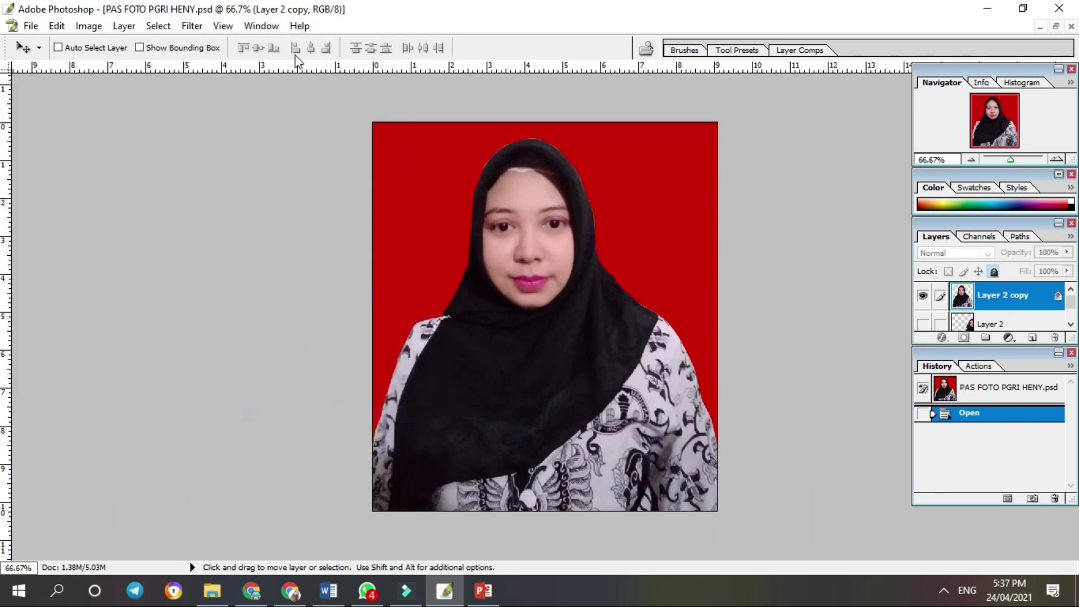
# - Zoom the portrait in two levels to 200% and back out two levels to 66.67%
pyautogui.click(223, 26)
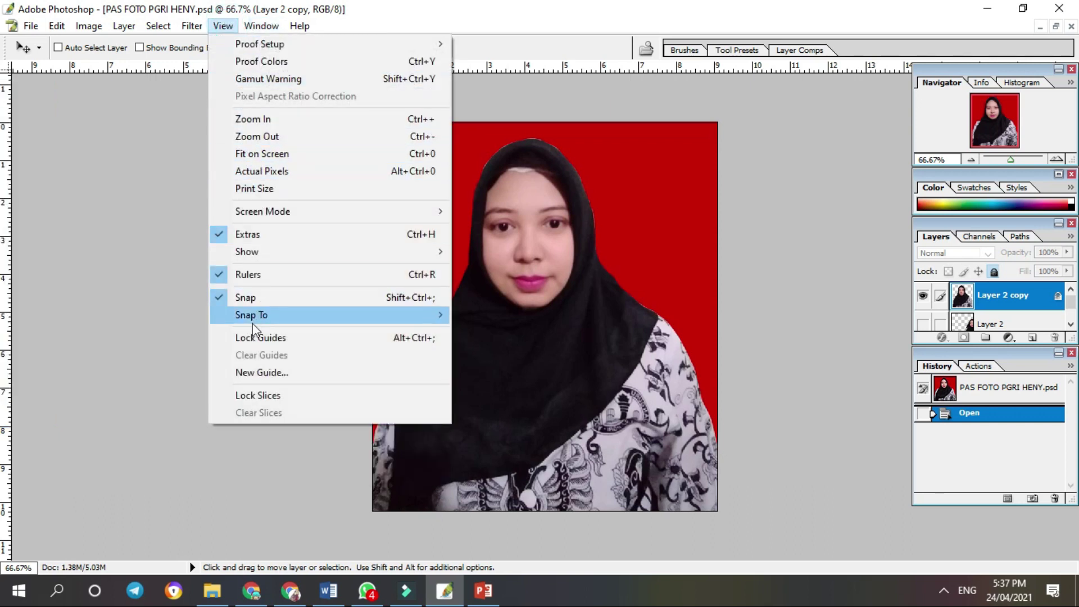
pyautogui.click(233, 120)
pyautogui.click(221, 26)
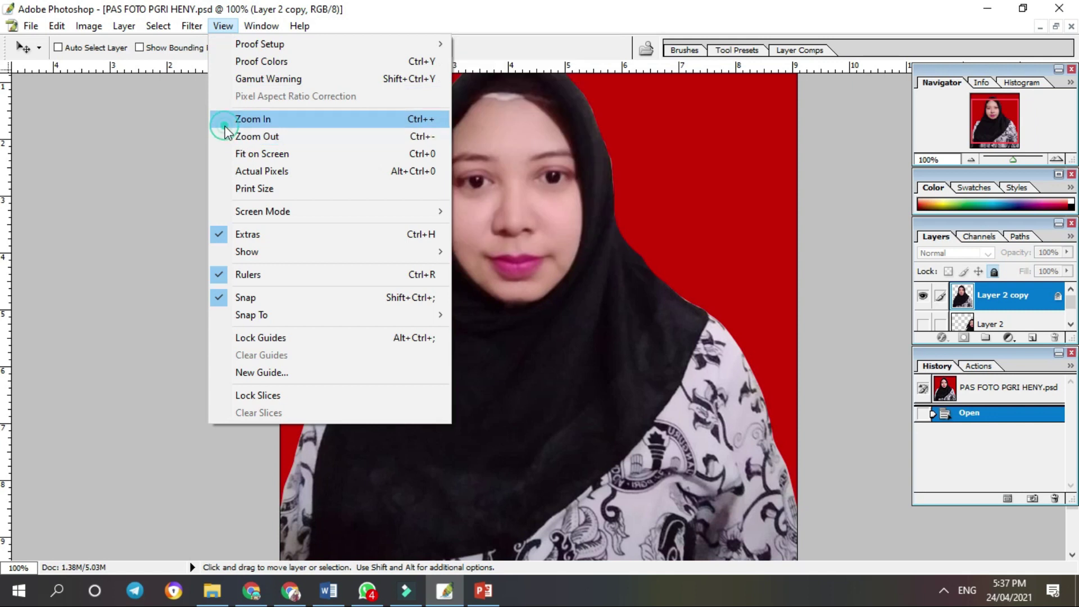
pyautogui.click(231, 119)
pyautogui.click(219, 27)
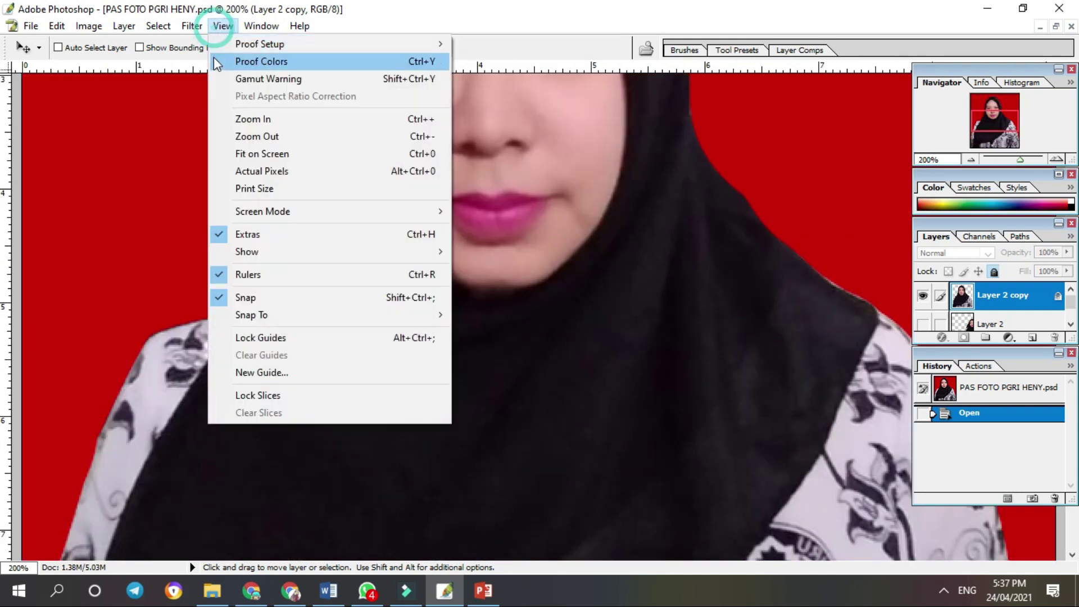
pyautogui.click(218, 136)
pyautogui.click(223, 25)
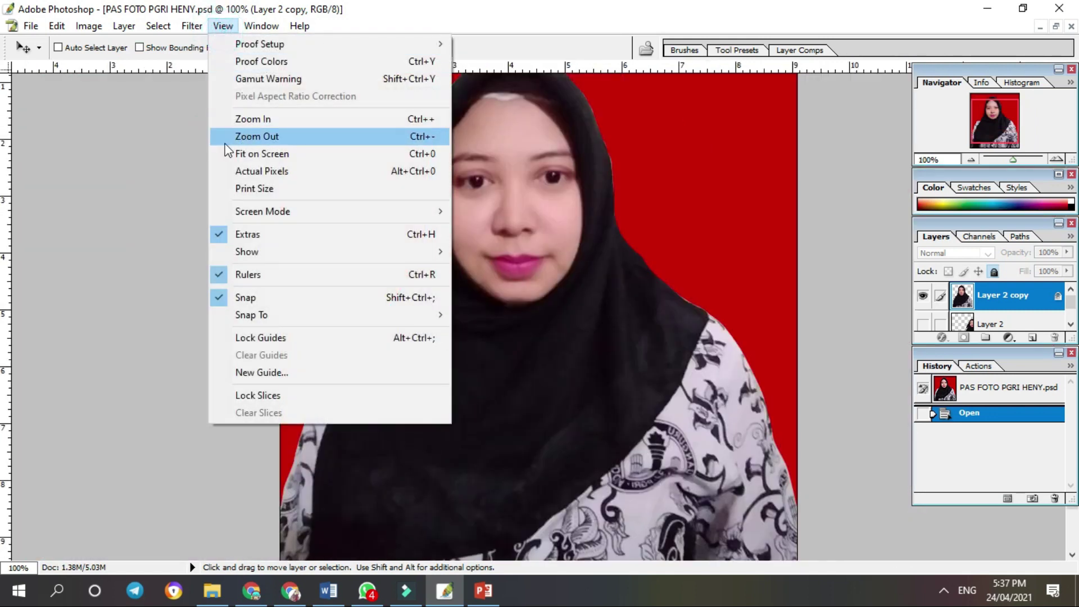
pyautogui.click(250, 136)
# - Display the portrait at actual pixels and look over the remaining View commands
pyautogui.click(223, 28)
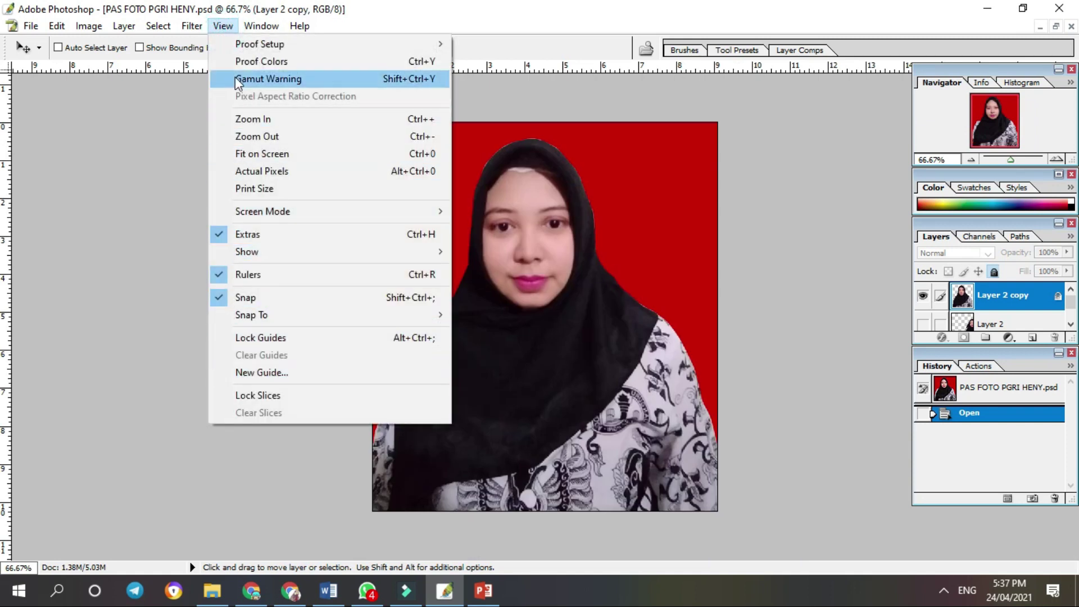
pyautogui.click(235, 171)
pyautogui.click(223, 26)
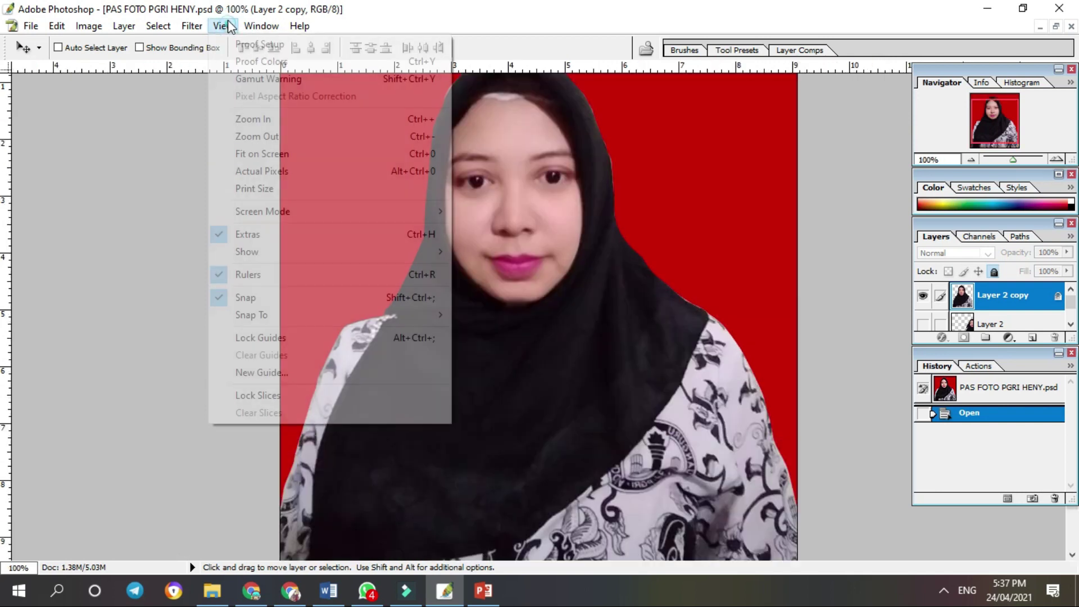
pyautogui.click(233, 45)
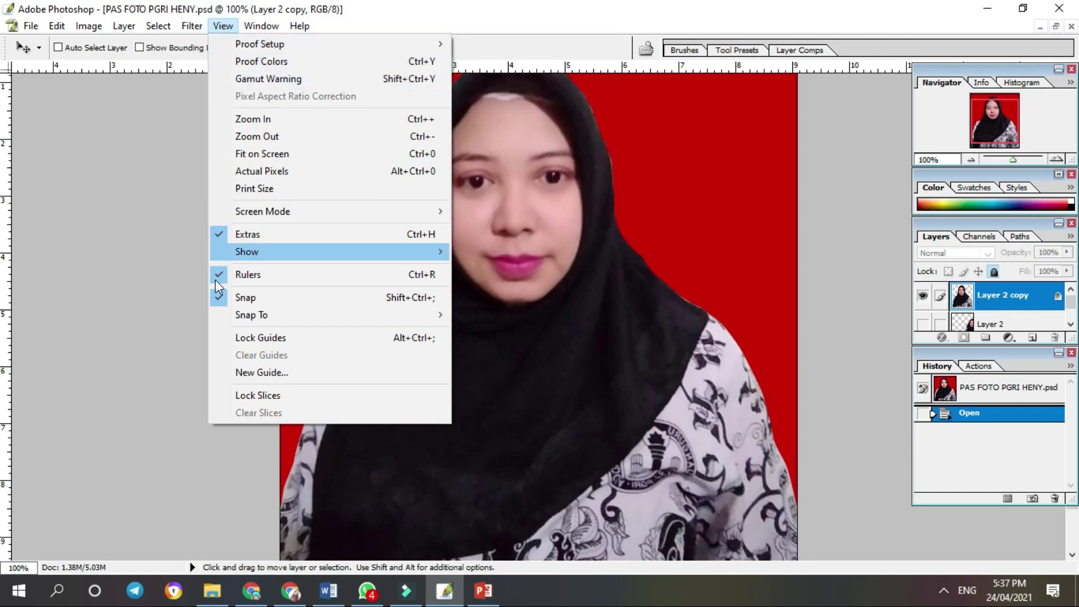
# - Review the workspace and palette visibility options and show the toolbox
pyautogui.click(250, 26)
pyautogui.click(250, 25)
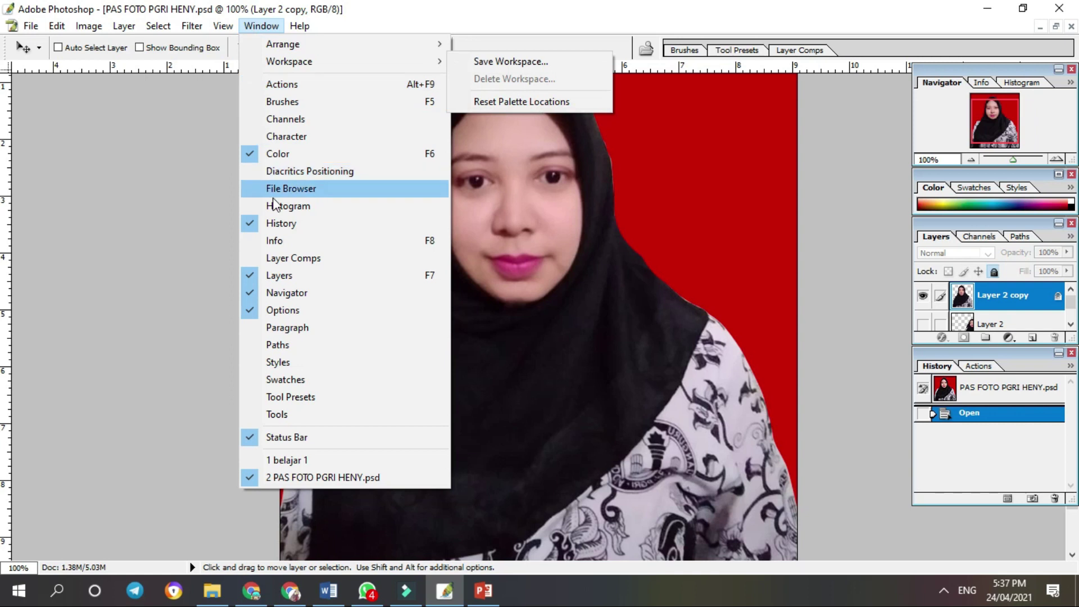
pyautogui.moveTo(261, 62)
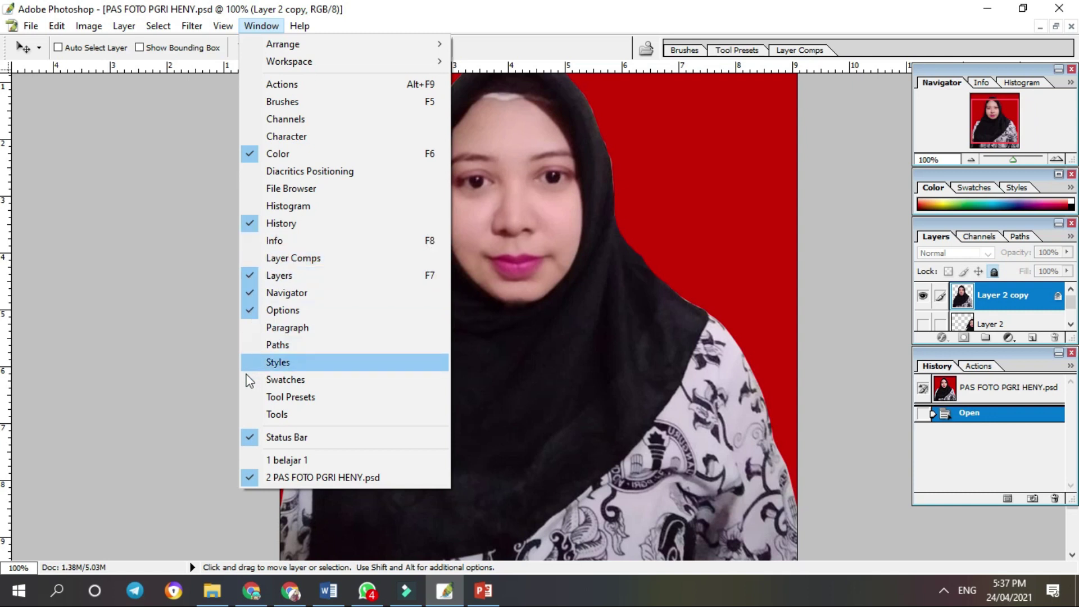
pyautogui.click(250, 416)
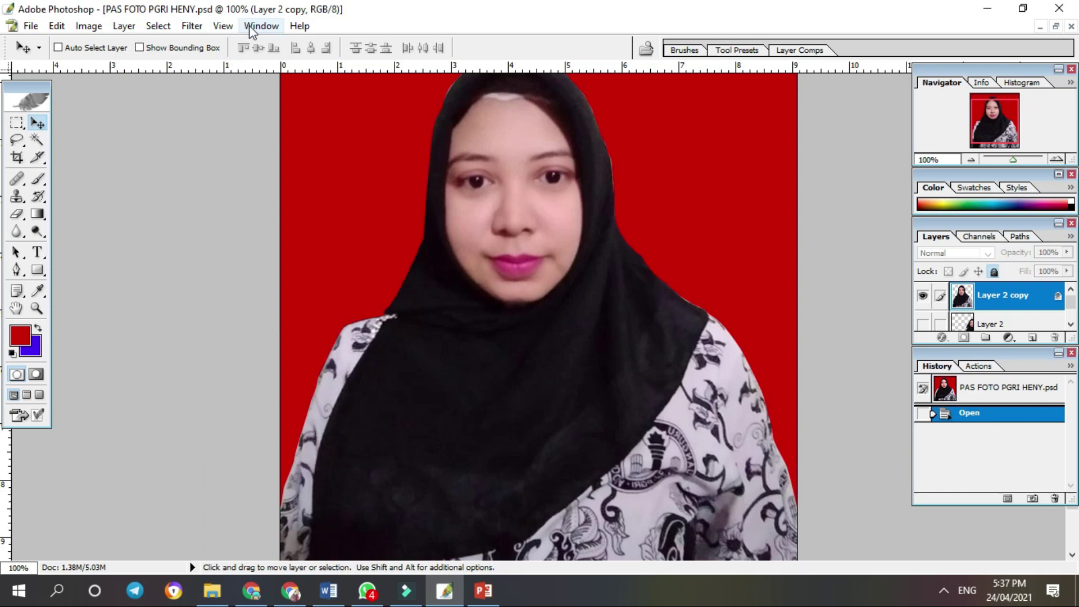
# - Open the Tool Presets palette, and hide and redisplay the Layers palette
pyautogui.click(259, 26)
pyautogui.click(250, 396)
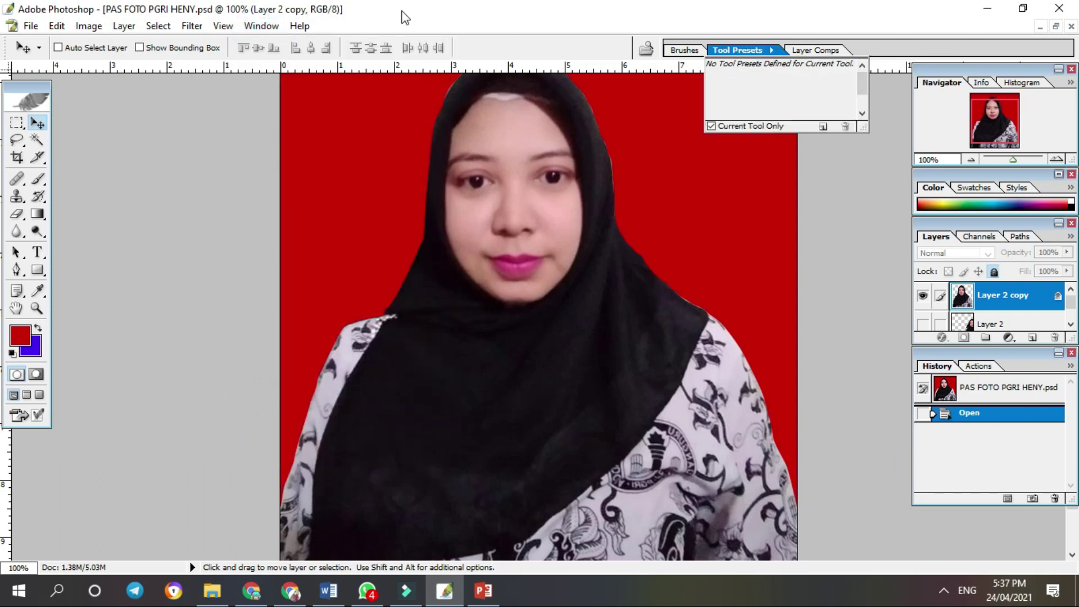
pyautogui.click(259, 26)
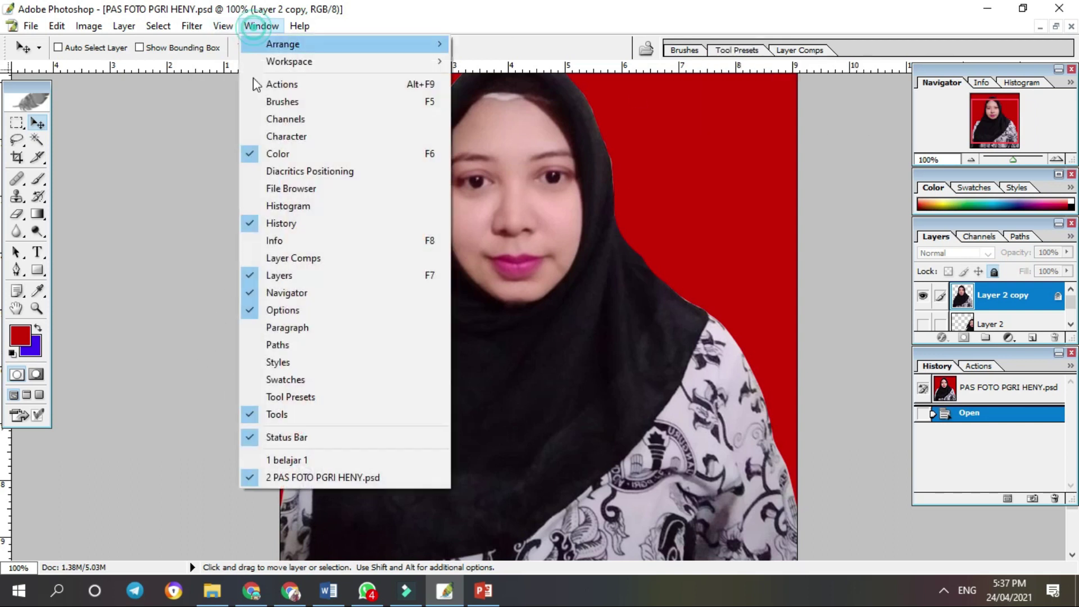
pyautogui.click(247, 277)
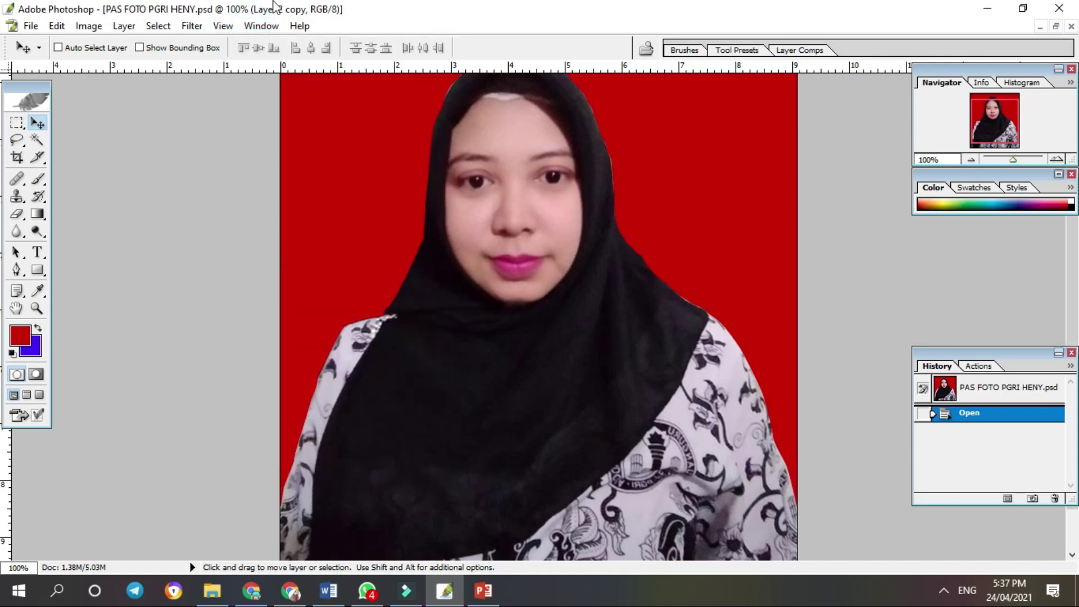
pyautogui.click(250, 27)
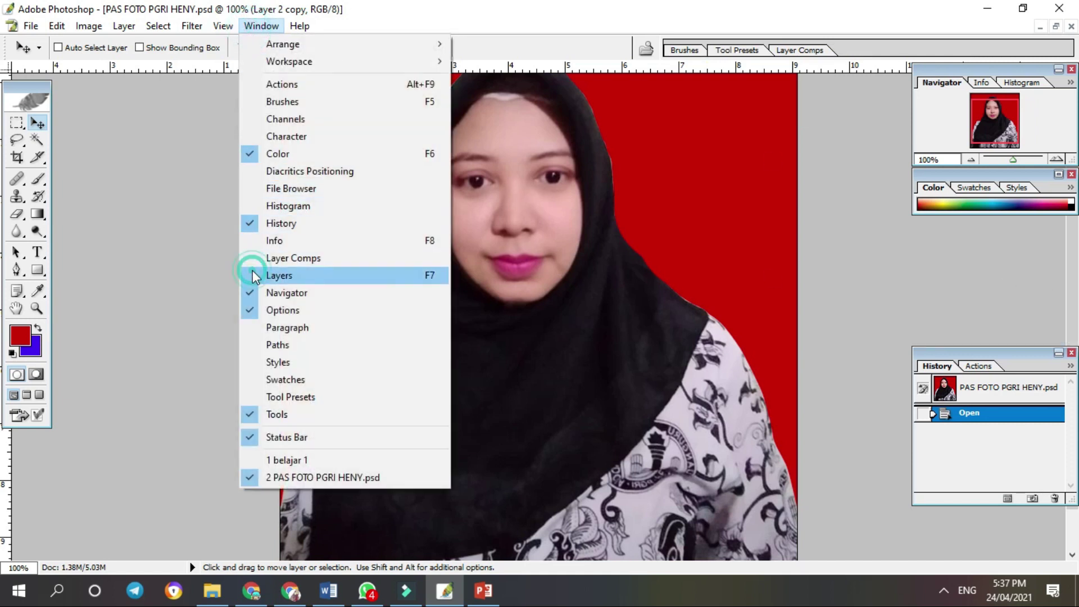
pyautogui.click(251, 275)
# - Review the Help commands and open the Brushes palette to view its presets
pyautogui.click(299, 26)
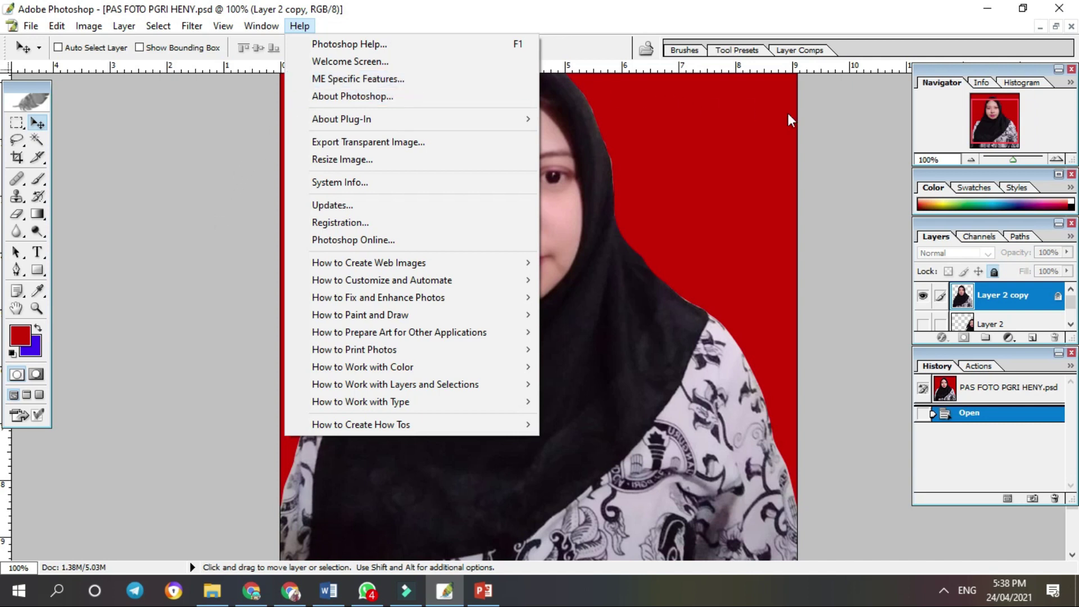
pyautogui.click(831, 123)
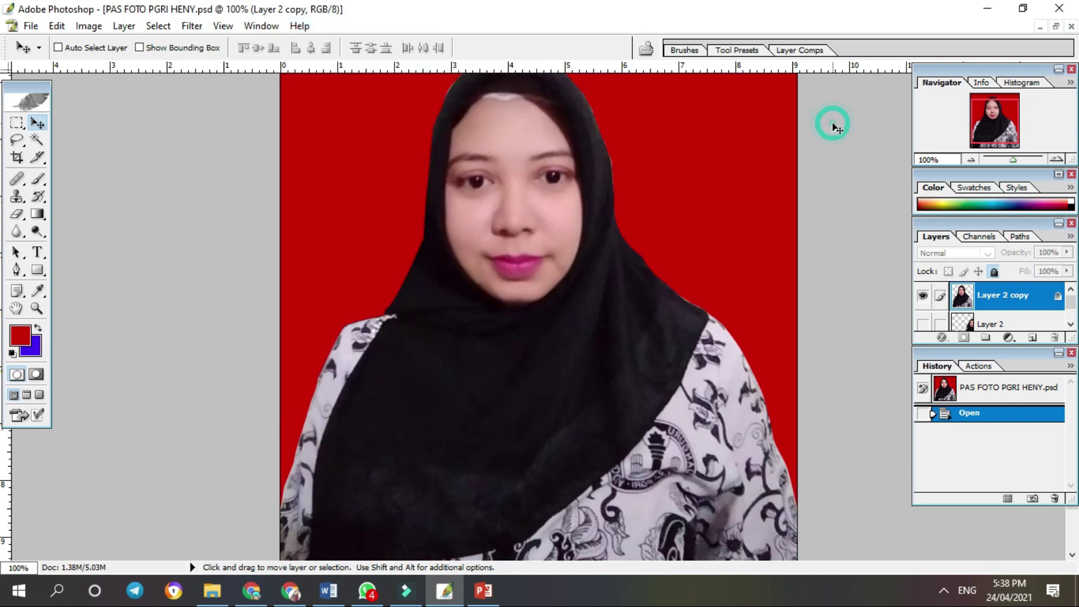
pyautogui.click(685, 50)
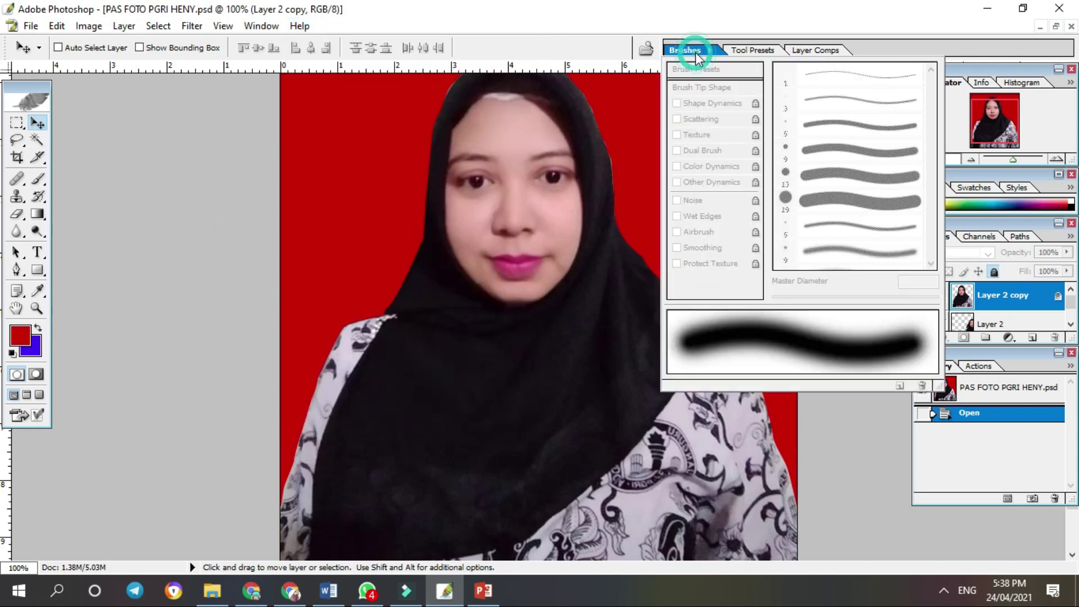
# - Minimise the portrait document and examine the Brushes, Tool Presets and Layer Comps palettes
pyautogui.click(1055, 26)
pyautogui.click(369, 105)
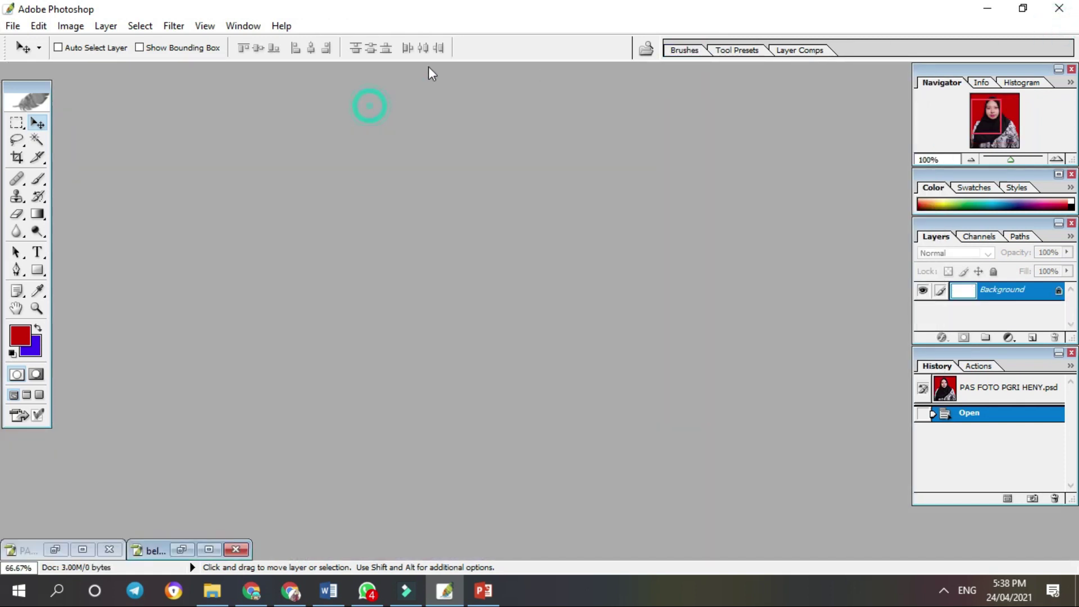
pyautogui.click(684, 50)
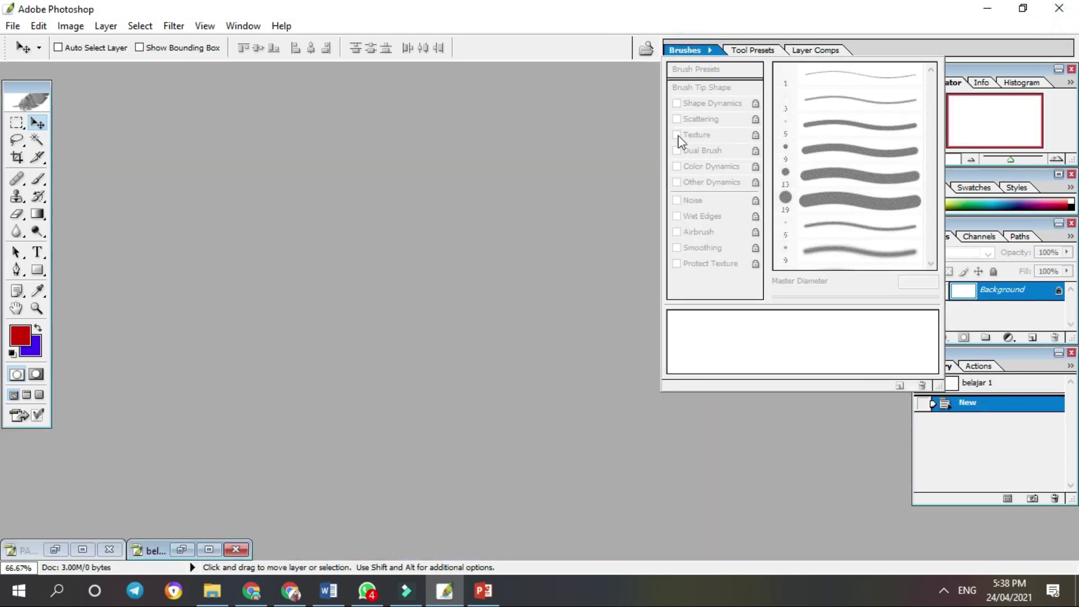
pyautogui.click(762, 51)
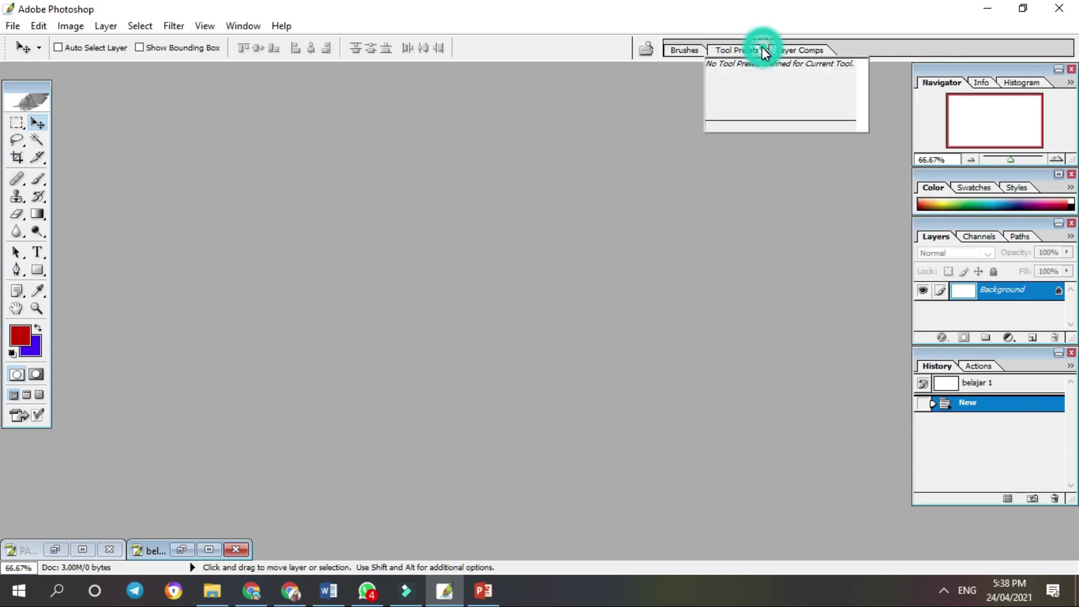
pyautogui.click(750, 51)
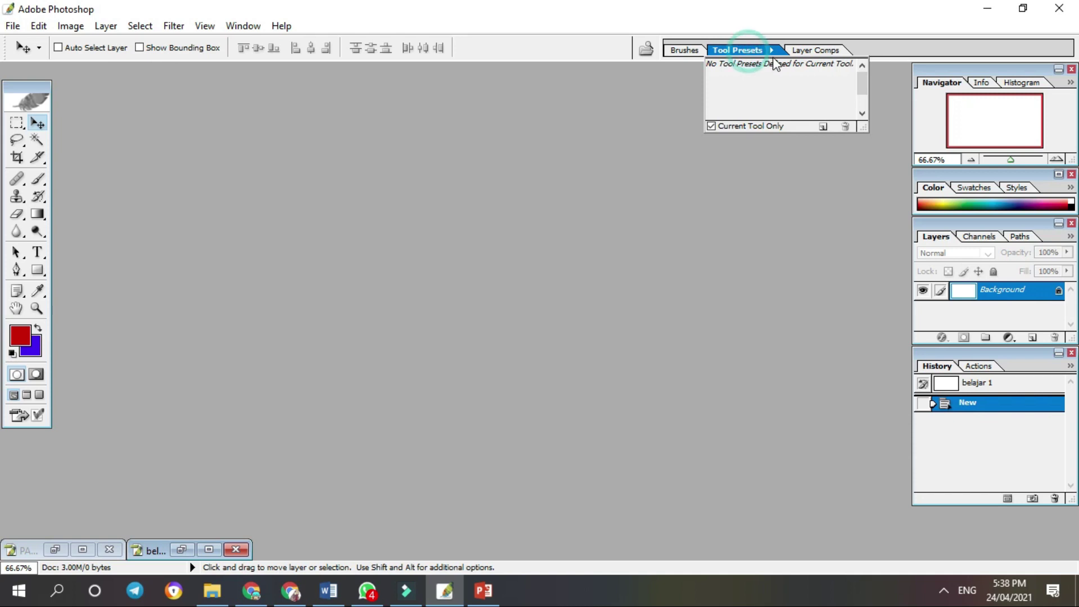
pyautogui.click(804, 49)
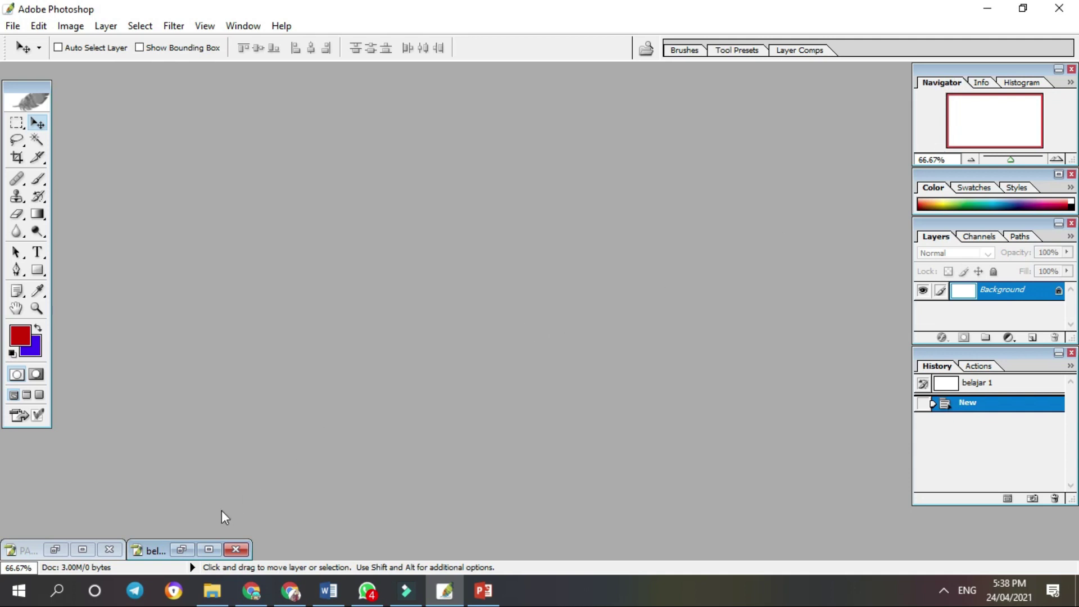
# - Maximise the portrait document, zoom in to 212.59% and pan down to the chest area using the Navigator
pyautogui.click(82, 549)
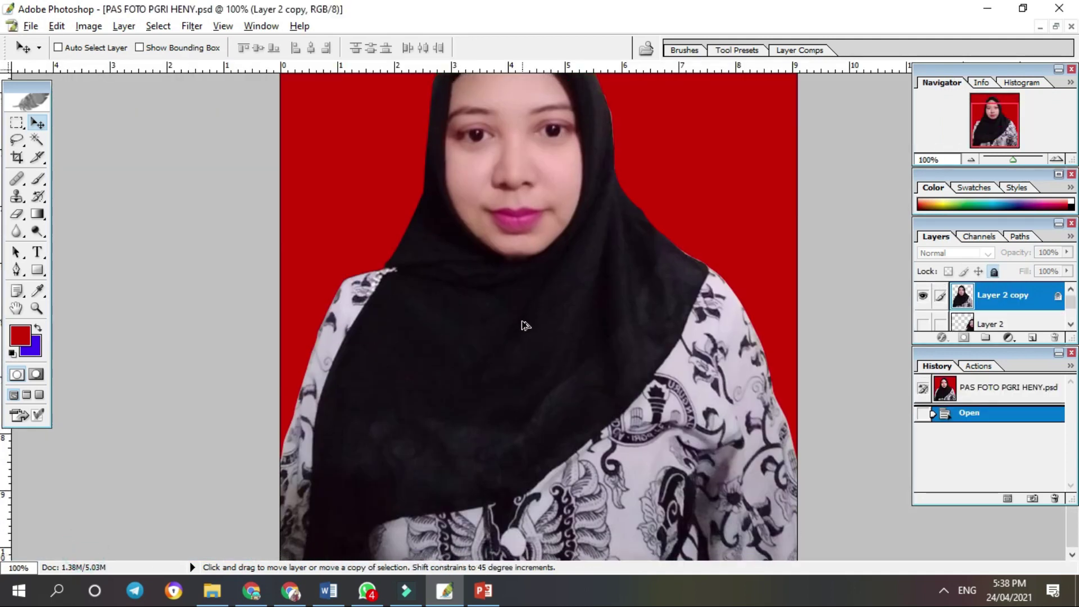
pyautogui.scroll(2, 522, 321)
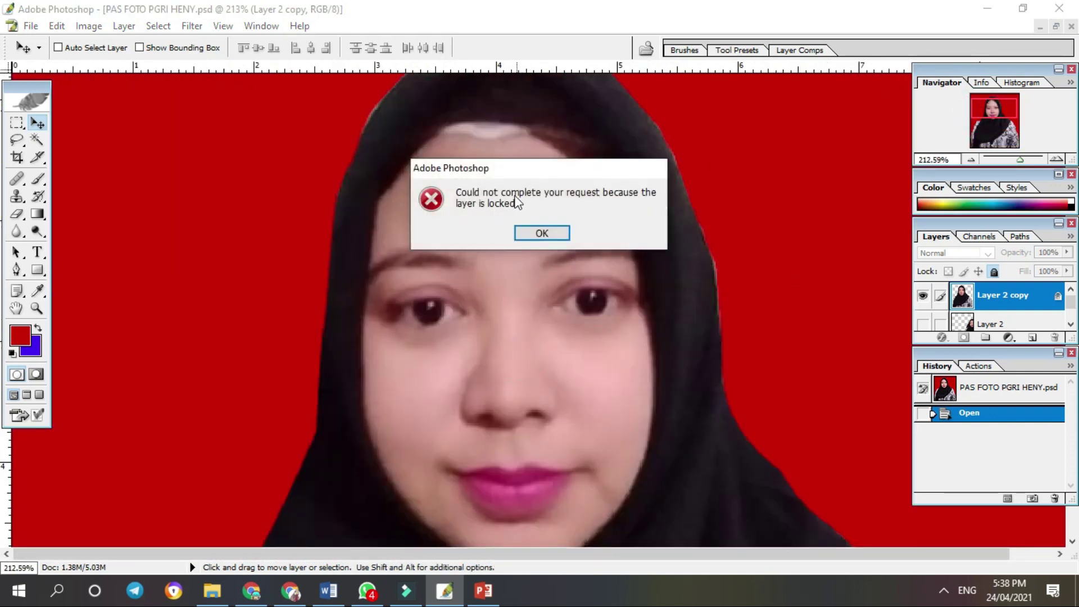
pyautogui.click(548, 232)
pyautogui.click(999, 145)
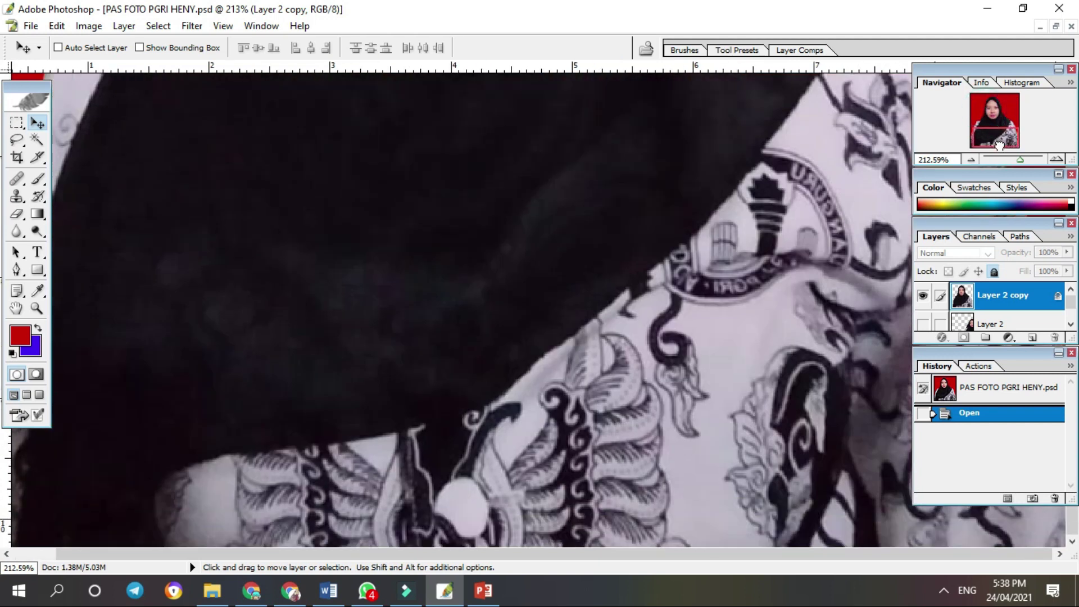
pyautogui.moveTo(1004, 145)
pyautogui.mouseDown()
pyautogui.moveTo(1005, 114)
pyautogui.moveTo(1006, 126)
pyautogui.mouseUp()
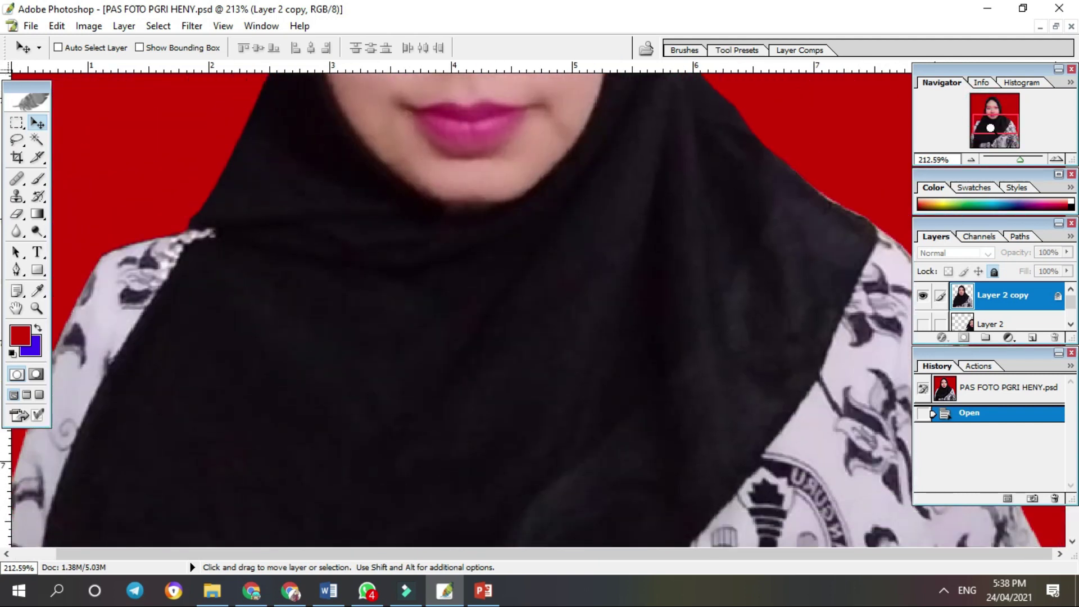
pyautogui.moveTo(1001, 127); pyautogui.dragTo(1003, 133)
# - View the Info and Histogram palettes before returning to Navigator, and view the Styles palette before displaying the Color sliders
pyautogui.click(982, 83)
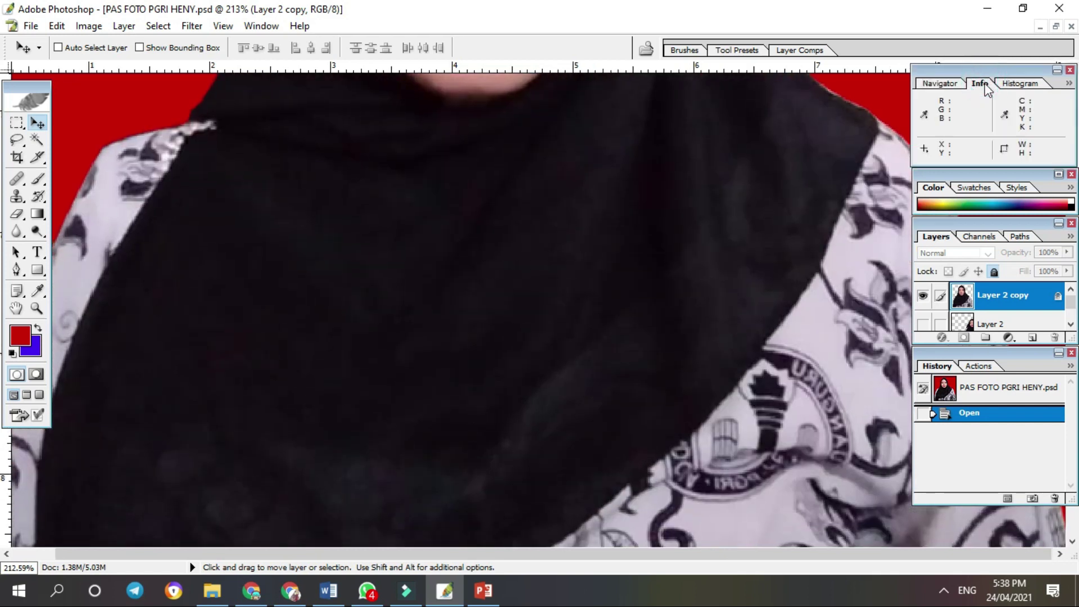
pyautogui.click(1013, 84)
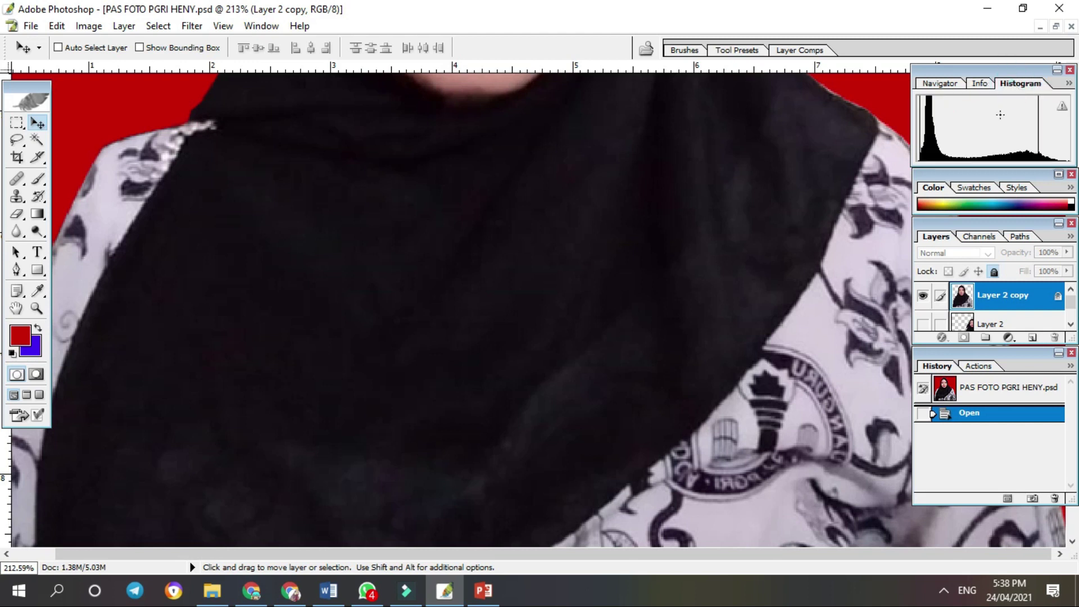
pyautogui.click(940, 84)
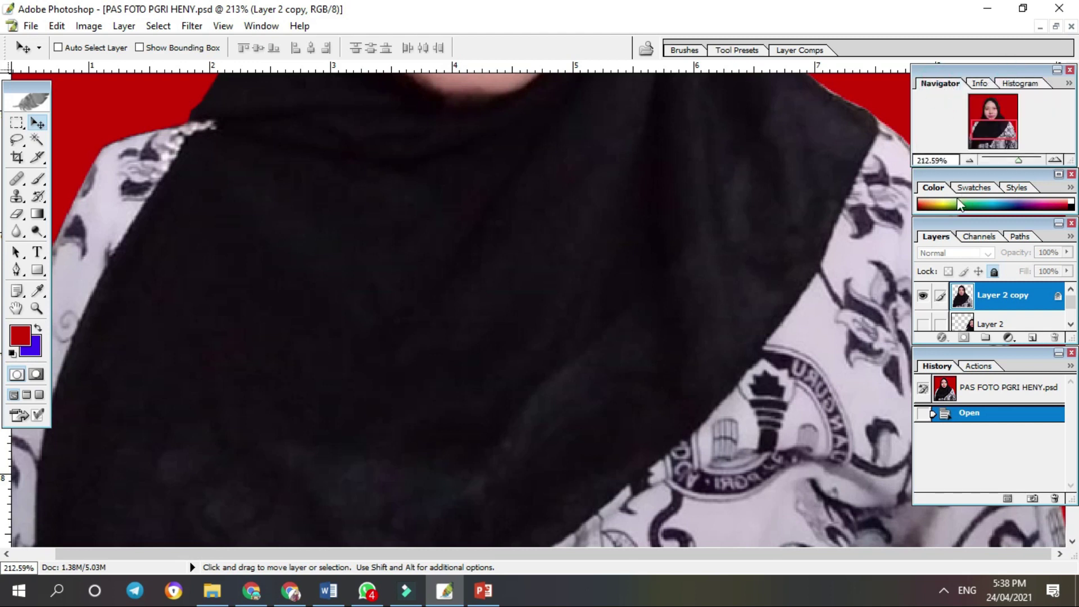
pyautogui.click(1015, 187)
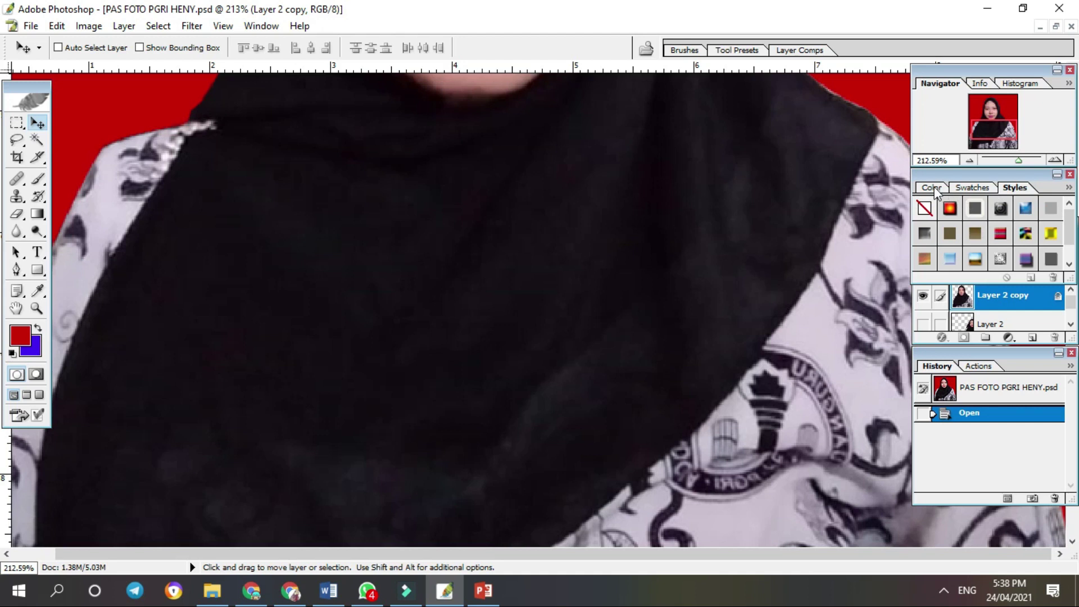
pyautogui.click(932, 188)
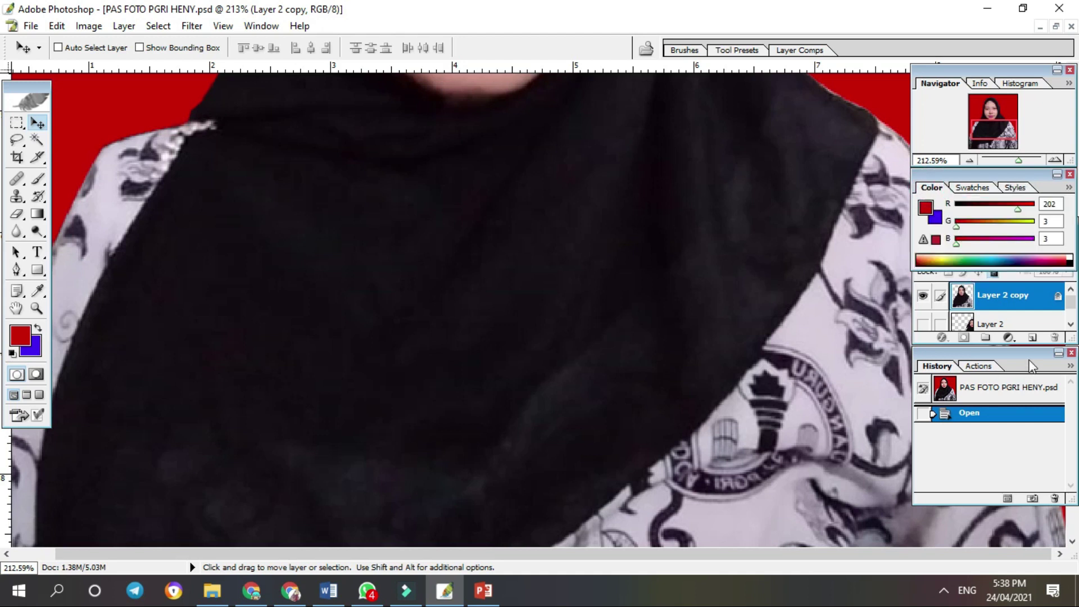
# - Enlarge the Layers palette until all four layers are listed, and select the Background layer
pyautogui.moveTo(996, 346); pyautogui.dragTo(1013, 435)
pyautogui.moveTo(999, 345); pyautogui.dragTo(1010, 419)
pyautogui.scroll(3, 983, 306)
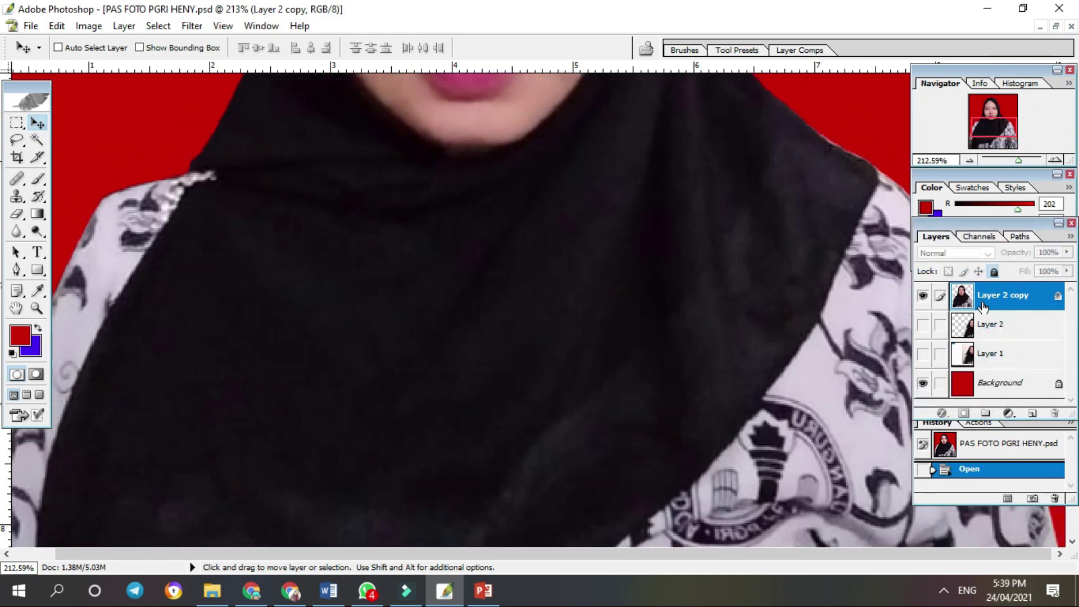
pyautogui.scroll(-3, 982, 307)
pyautogui.click(999, 384)
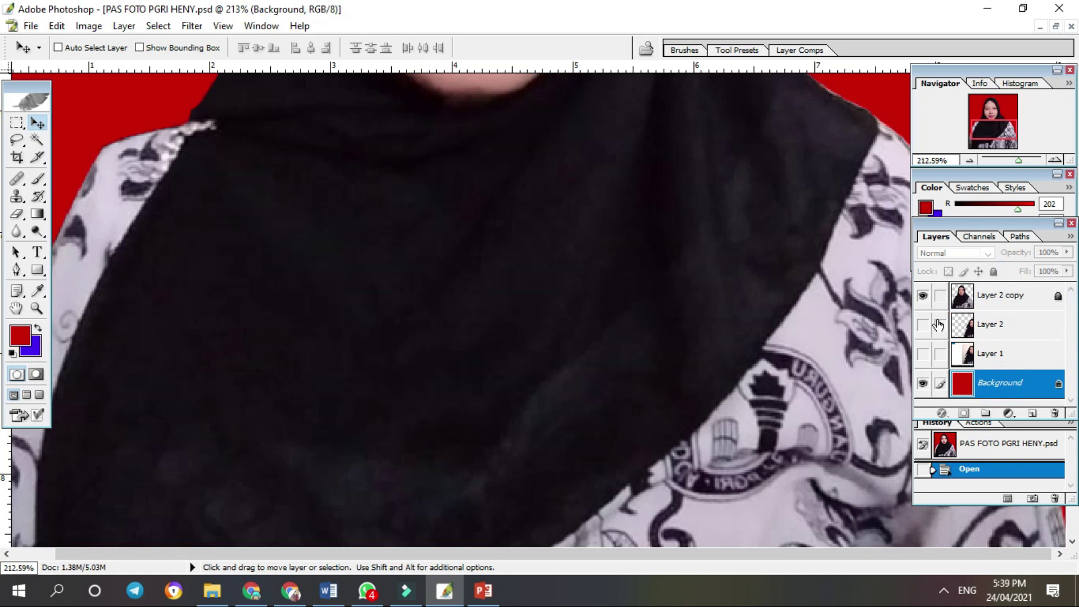
# - Turn on the visibility of Layer 1 and Layer 2 in the portrait document
pyautogui.scroll(1, 1041, 318)
pyautogui.scroll(-1, 1040, 318)
pyautogui.click(921, 353)
pyautogui.click(922, 325)
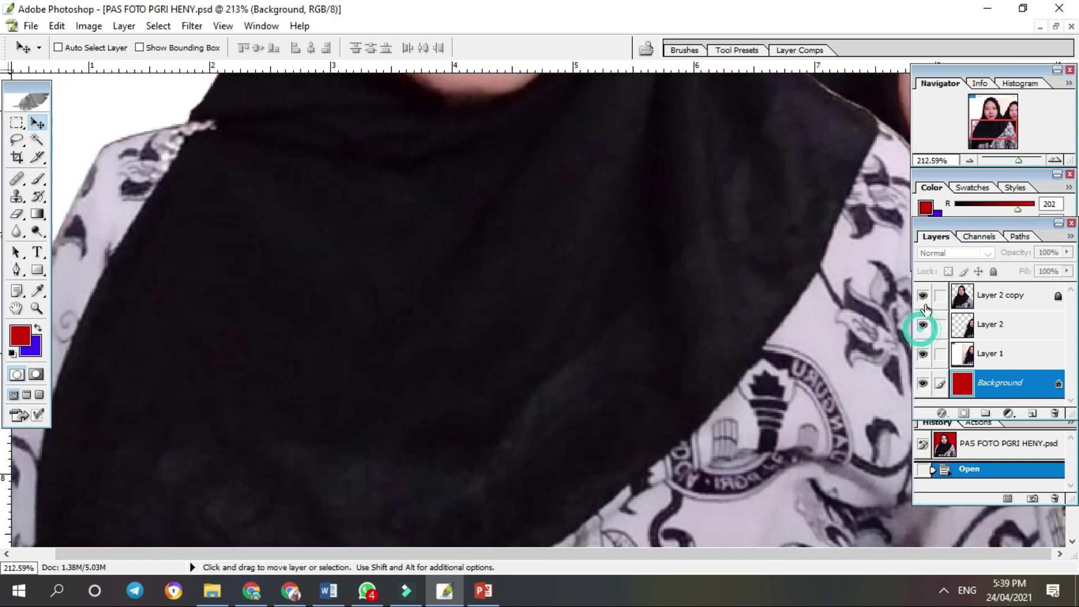
# - Hide Layer 2 copy, Layer 2 and Layer 1 in turn, and briefly redisplay Layer 2 copy before hiding it again
pyautogui.click(923, 296)
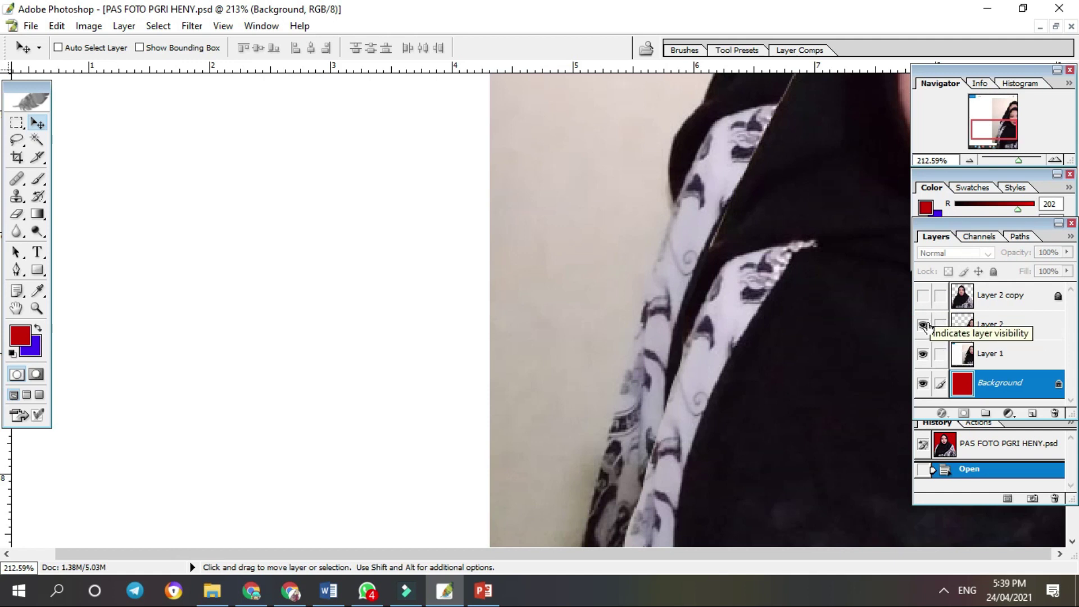
pyautogui.click(926, 326)
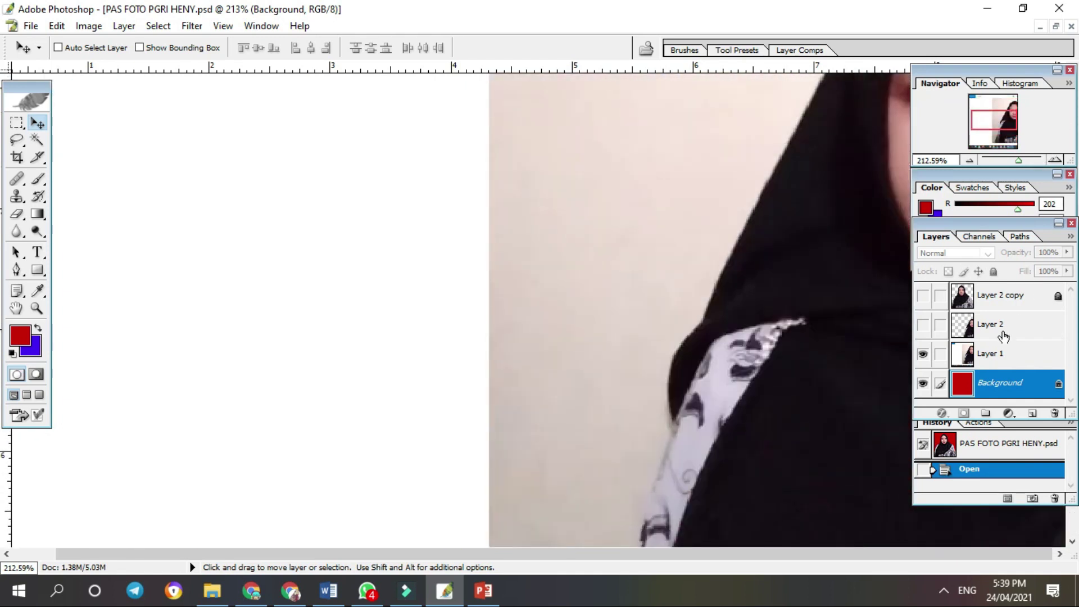
pyautogui.click(922, 354)
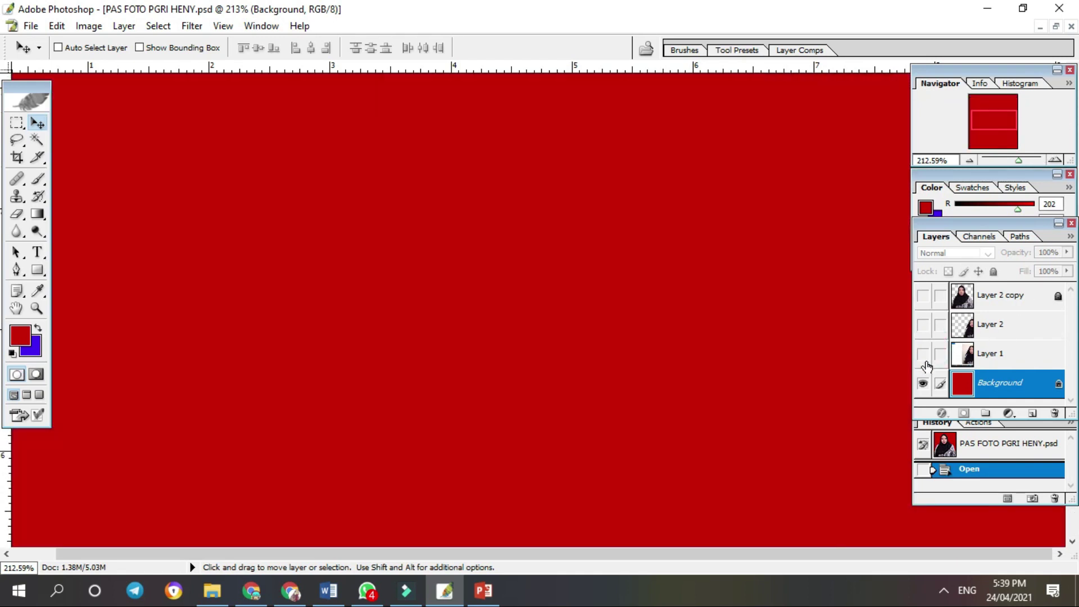
pyautogui.click(923, 296)
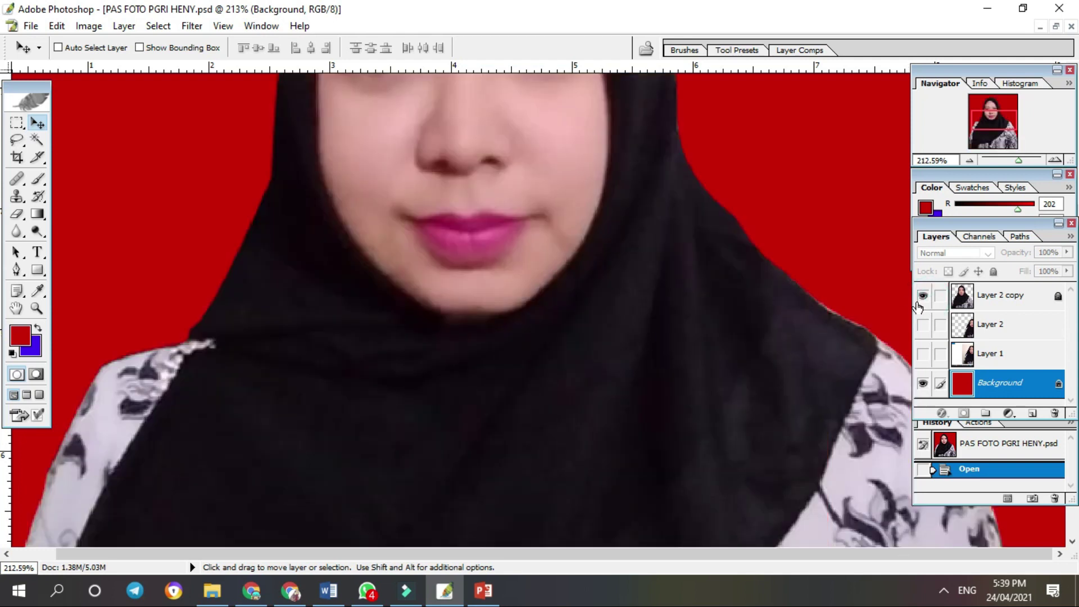
pyautogui.click(923, 304)
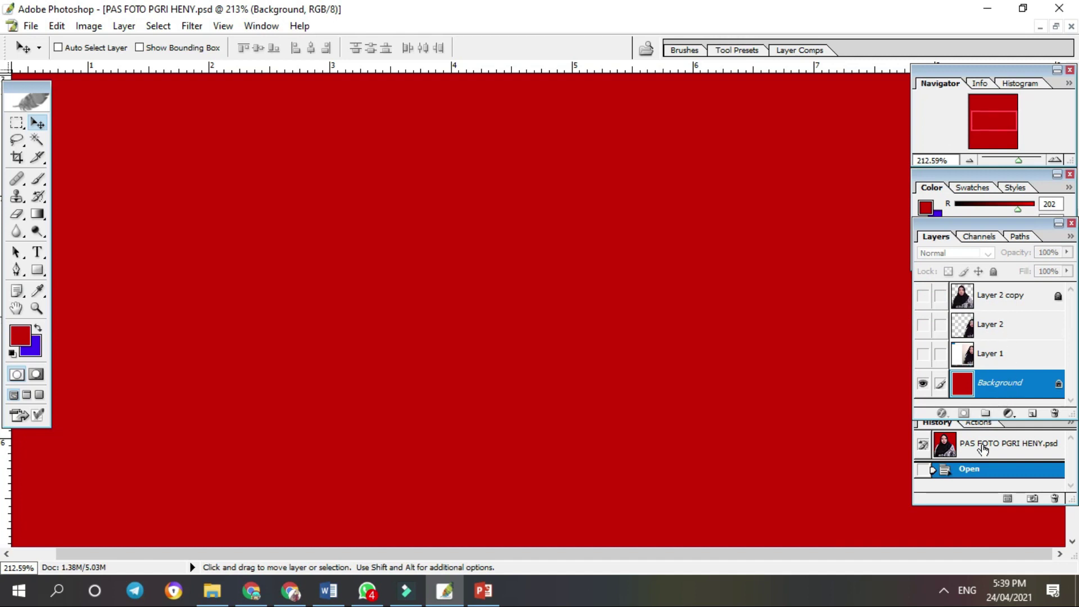
# - Examine the Actions palette with its Default Actions.atn set selected, and return to the History palette
pyautogui.click(980, 421)
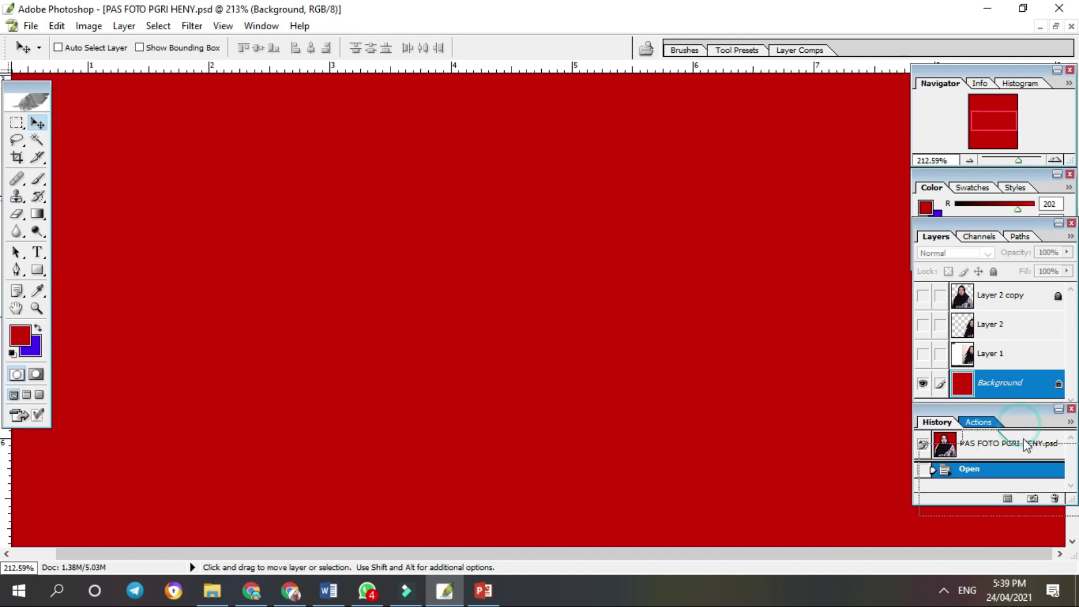
pyautogui.click(933, 421)
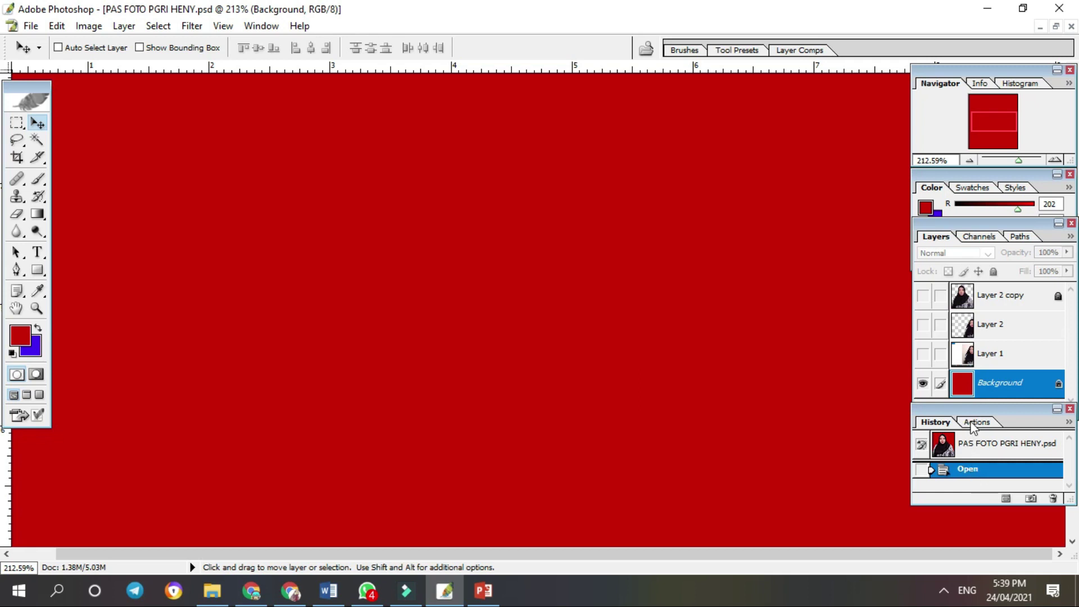
pyautogui.click(976, 422)
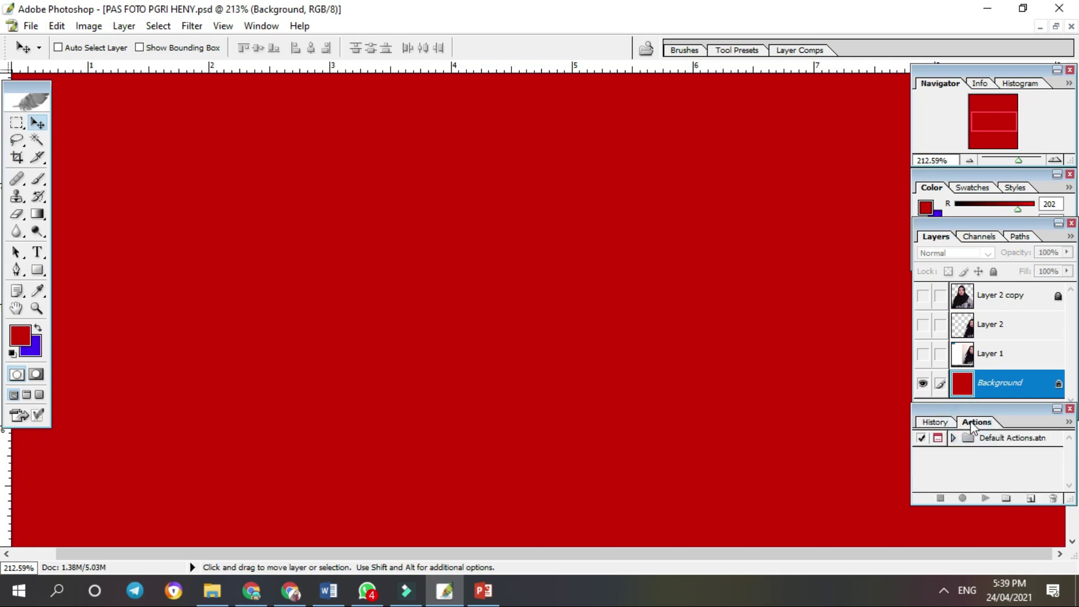
pyautogui.click(1004, 443)
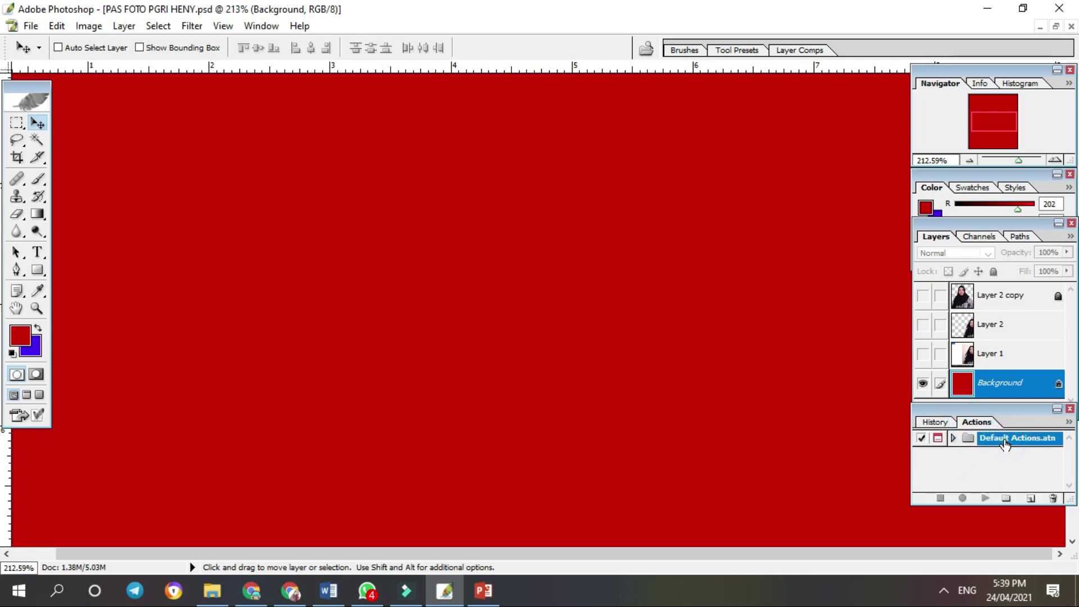
pyautogui.click(939, 423)
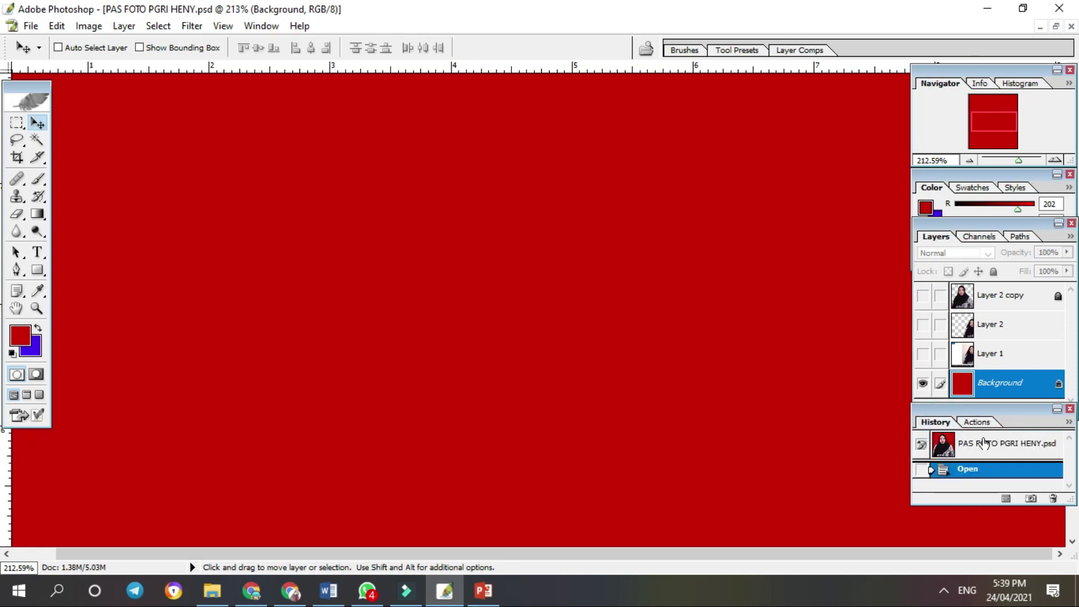